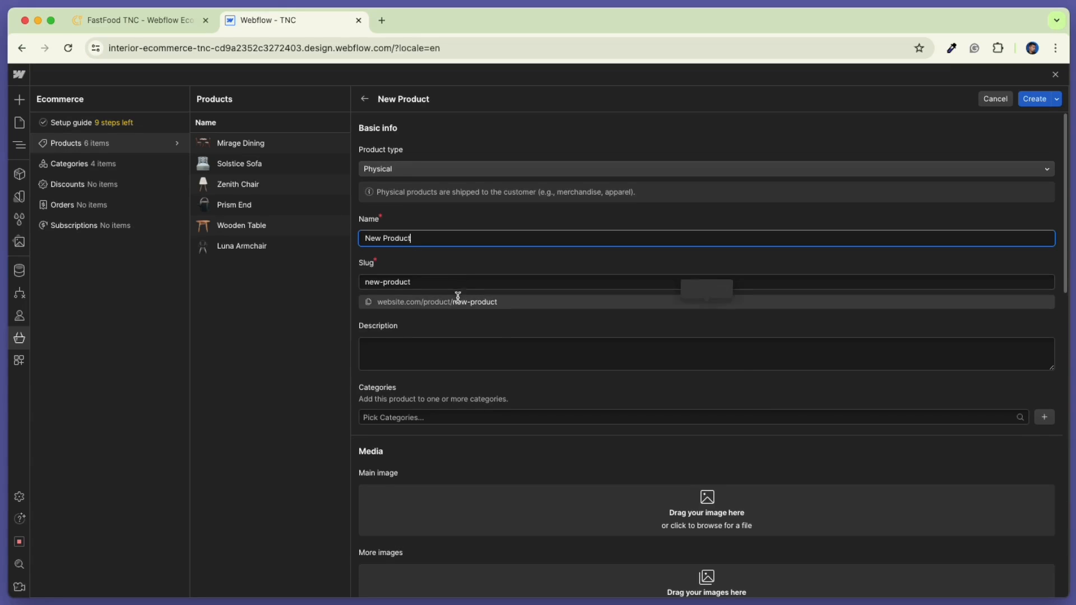
# - Enter "Hello This is for learning" as the new product's description
pyautogui.scroll(-1, 399, 341)
pyautogui.click(416, 341)
pyautogui.write('He')
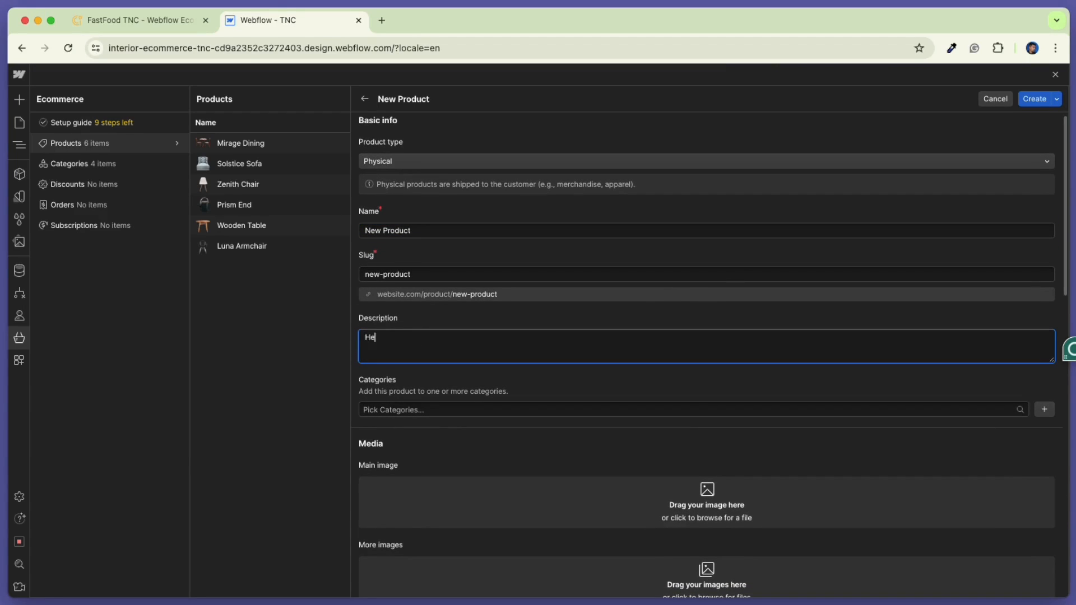
pyautogui.write('llo This is for learning')
# - Assign the new product to the Chairs and Tables categories
pyautogui.scroll(-1, 442, 357)
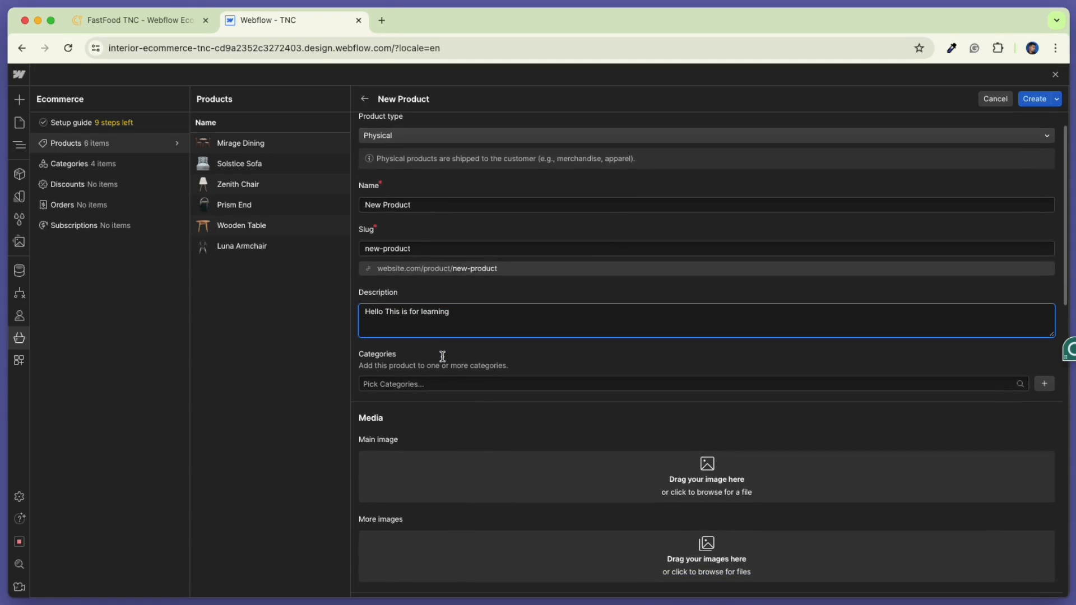
pyautogui.click(935, 385)
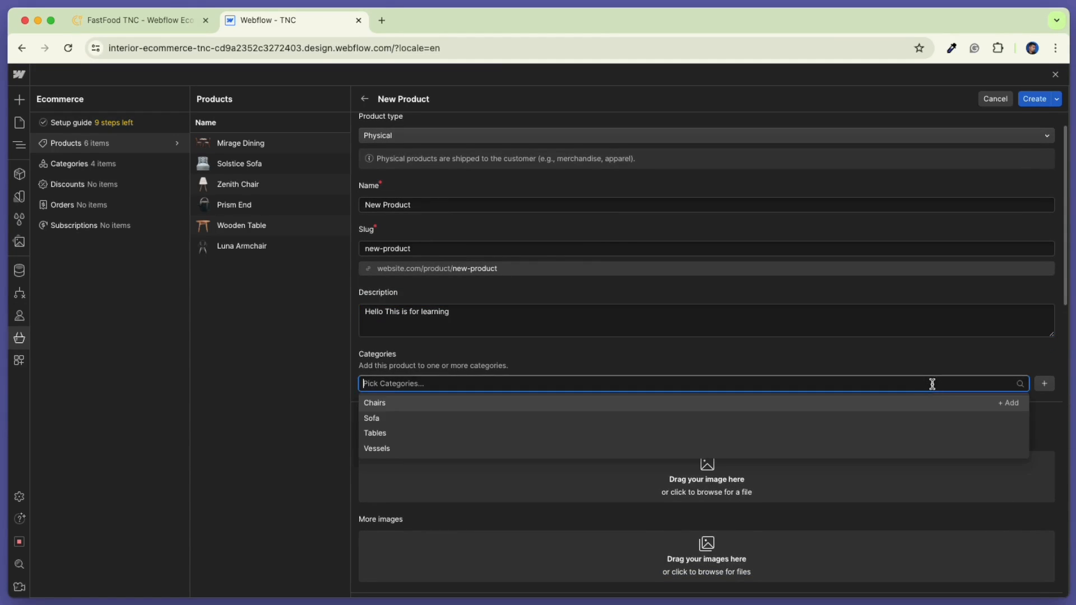
pyautogui.click(384, 405)
pyautogui.click(384, 418)
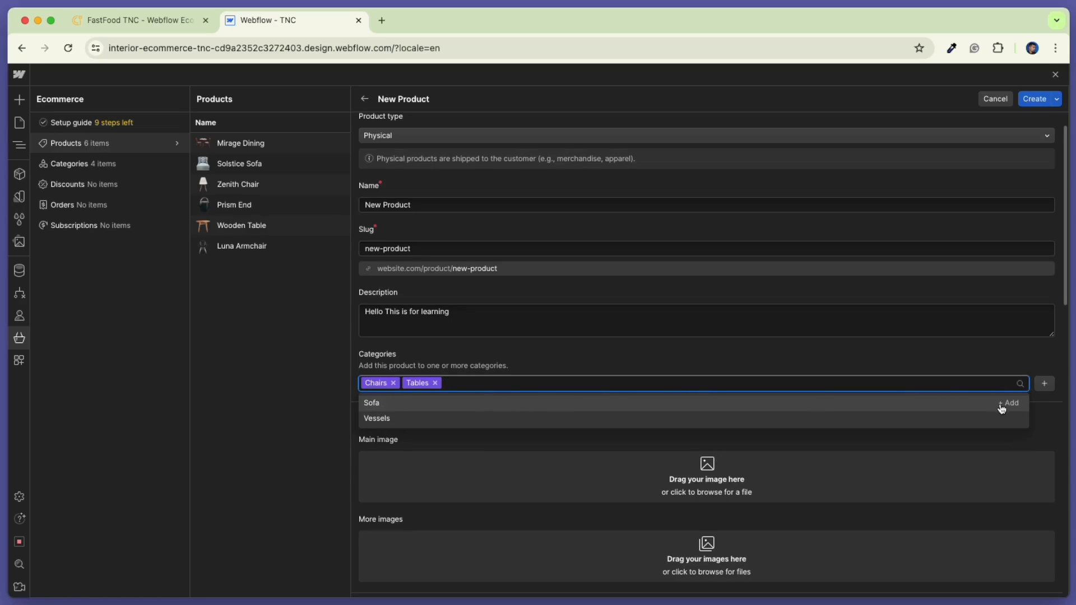
# - Create a new category named Demo from the product's Categories field
pyautogui.click(1045, 385)
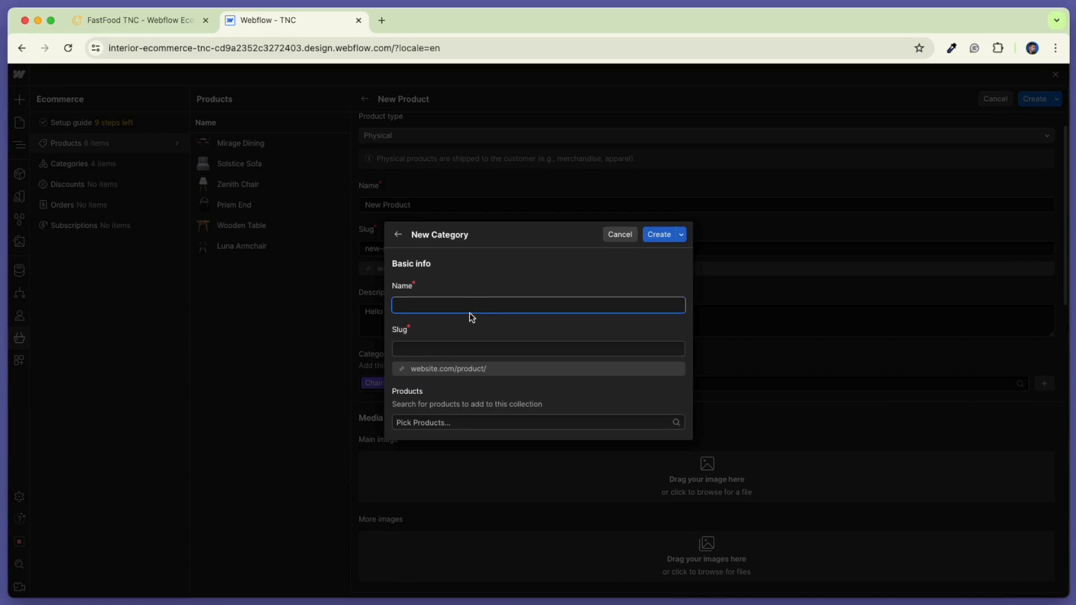
pyautogui.write('Demo')
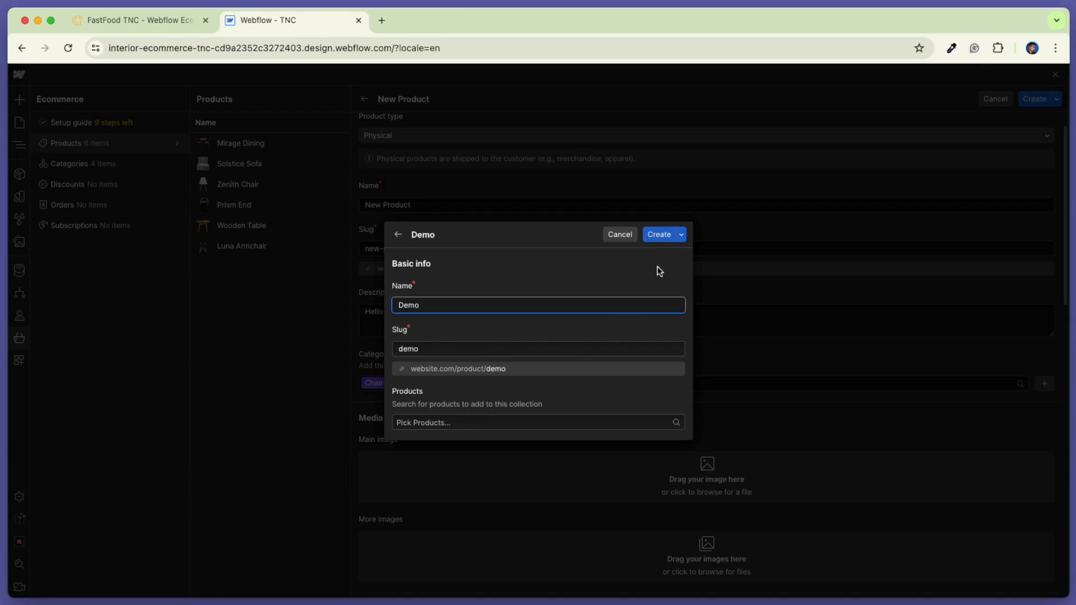
pyautogui.click(659, 235)
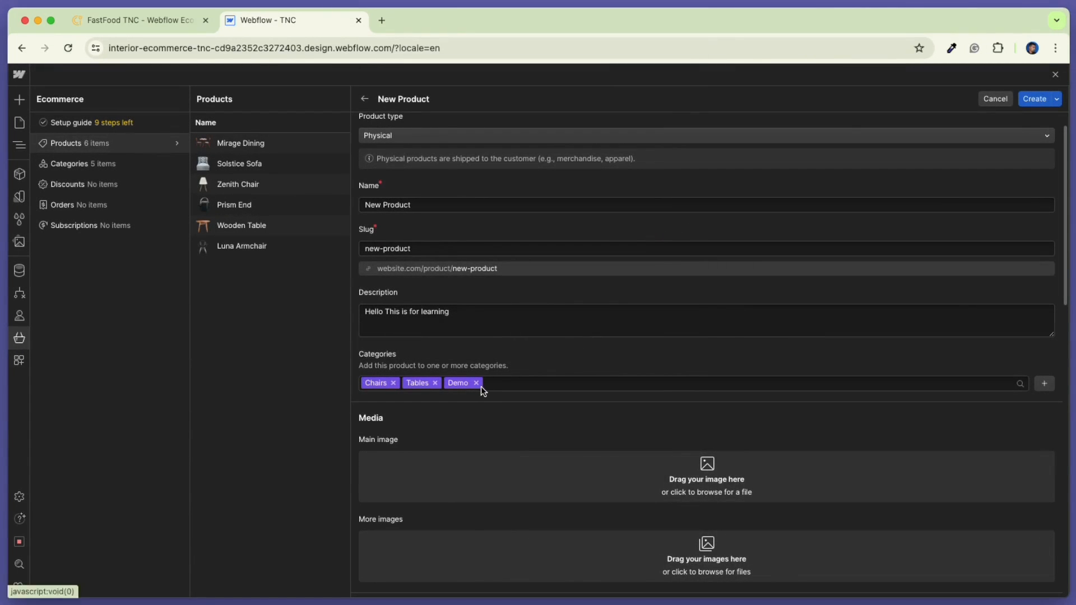
# - Upload interior_tnc_cms_webflow_template.webp from Downloads as the product's main image
pyautogui.scroll(-2, 483, 391)
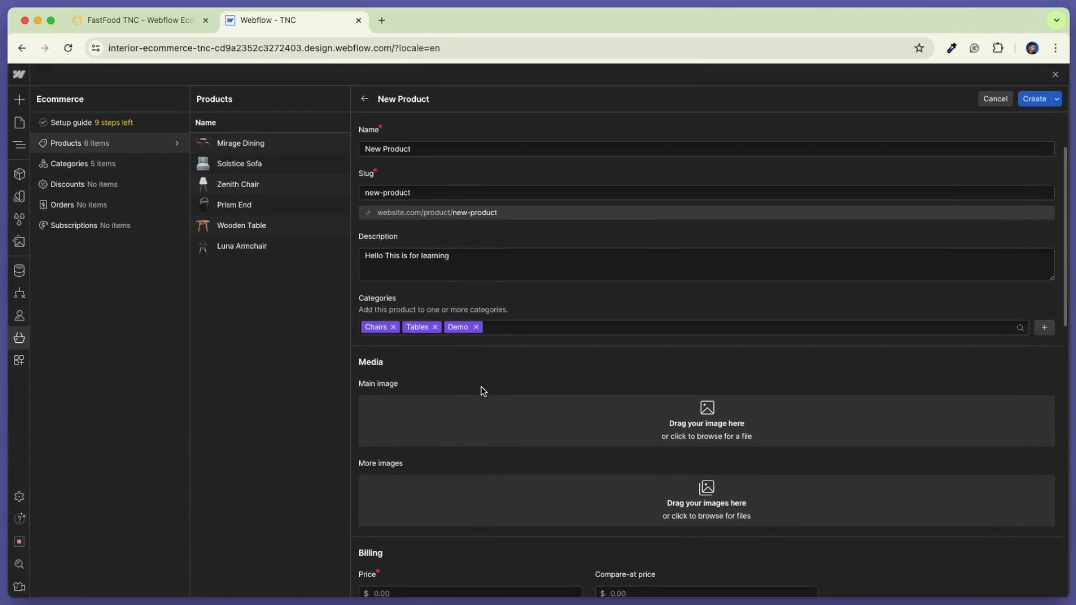
pyautogui.click(648, 410)
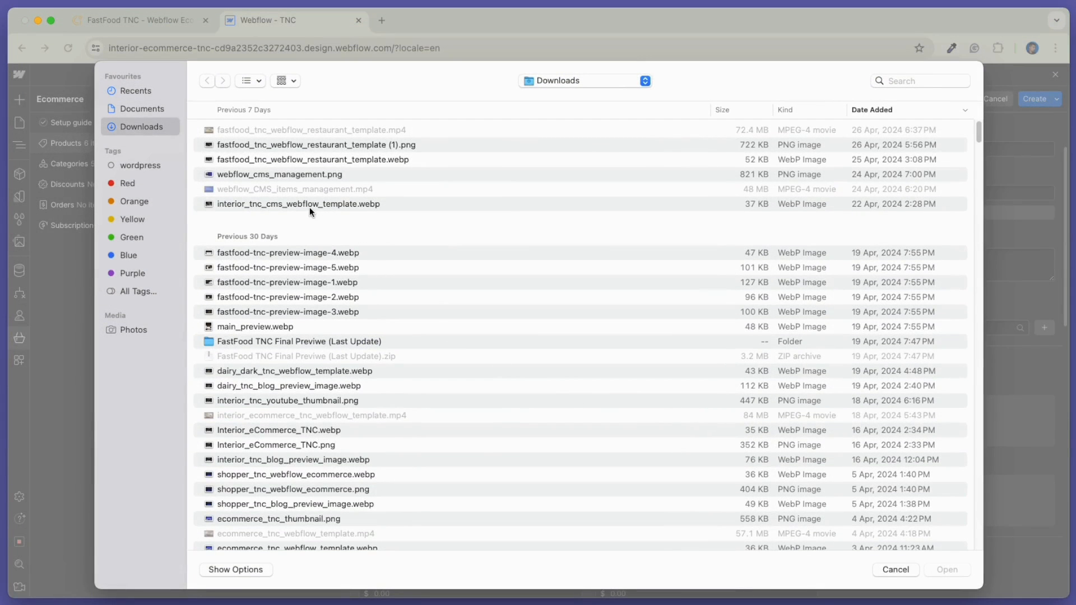
pyautogui.click(310, 205)
pyautogui.click(946, 571)
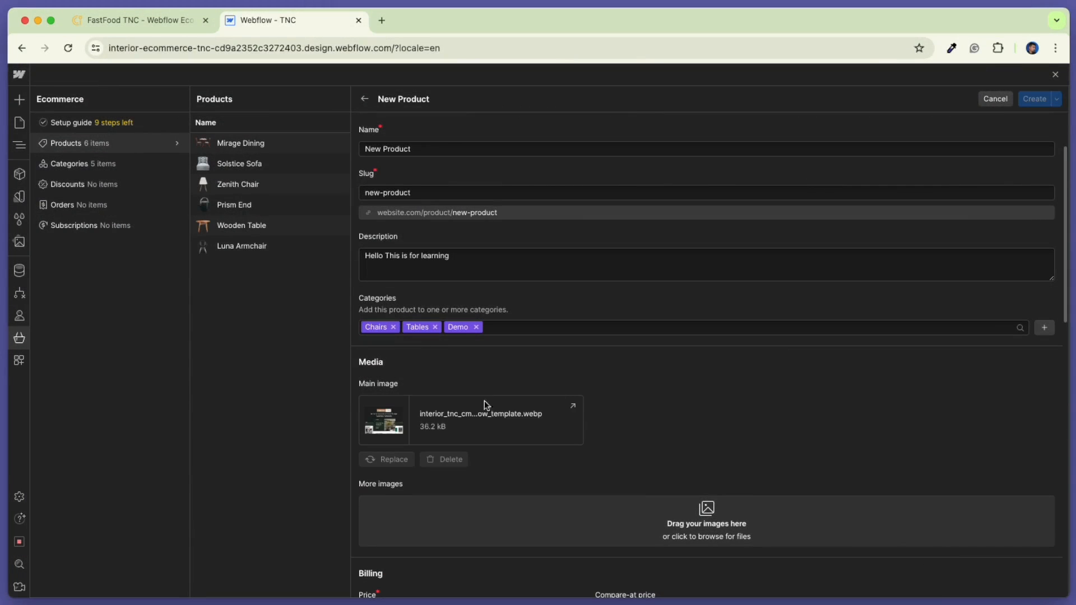
# - Add fastfood-tnc-preview-image-4.webp, interior_tnc_cms_webflow_template.webp and shopper_tnc_webflow_ecommerce.webp as the product's additional images
pyautogui.scroll(-5, 766, 376)
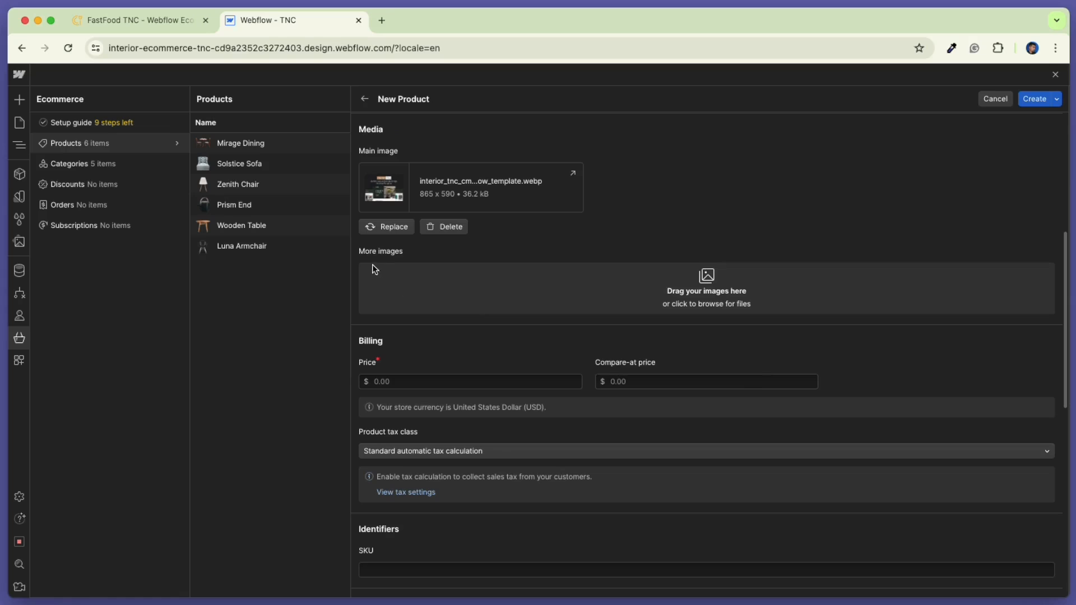
pyautogui.click(700, 276)
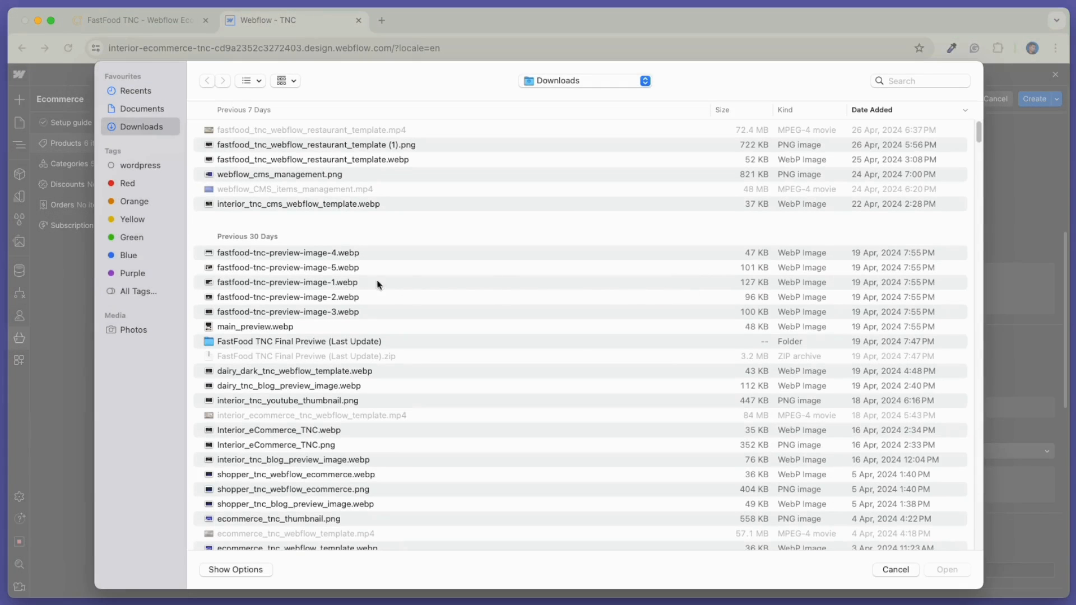
pyautogui.click(327, 253)
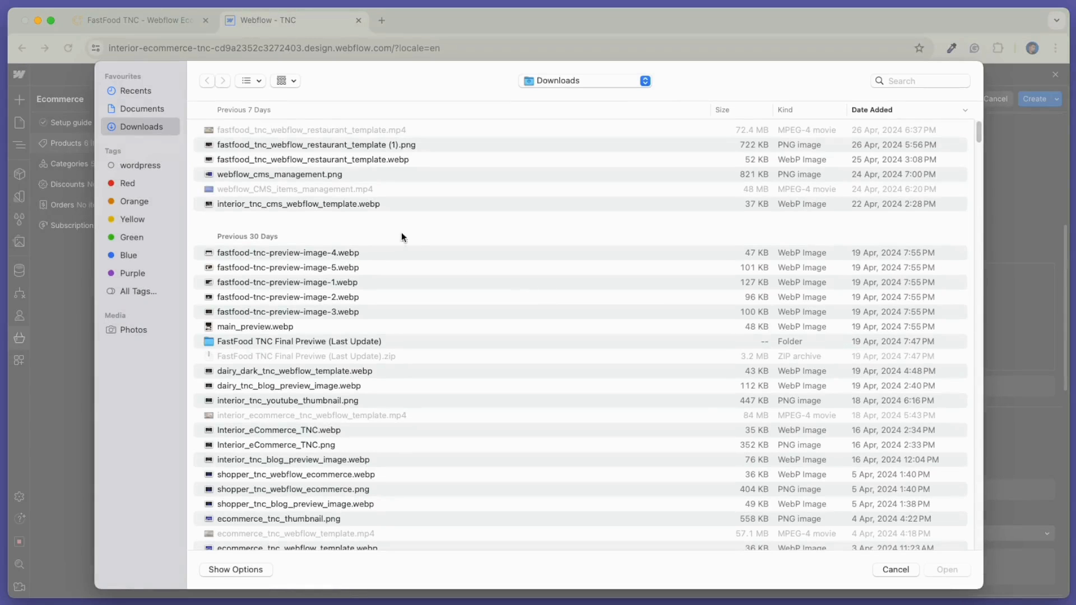
pyautogui.click(306, 204)
pyautogui.click(945, 569)
pyautogui.click(310, 476)
pyautogui.click(946, 569)
# - Set the product's price to $50 and its compare-at price to $60
pyautogui.scroll(-2, 576, 413)
pyautogui.click(481, 417)
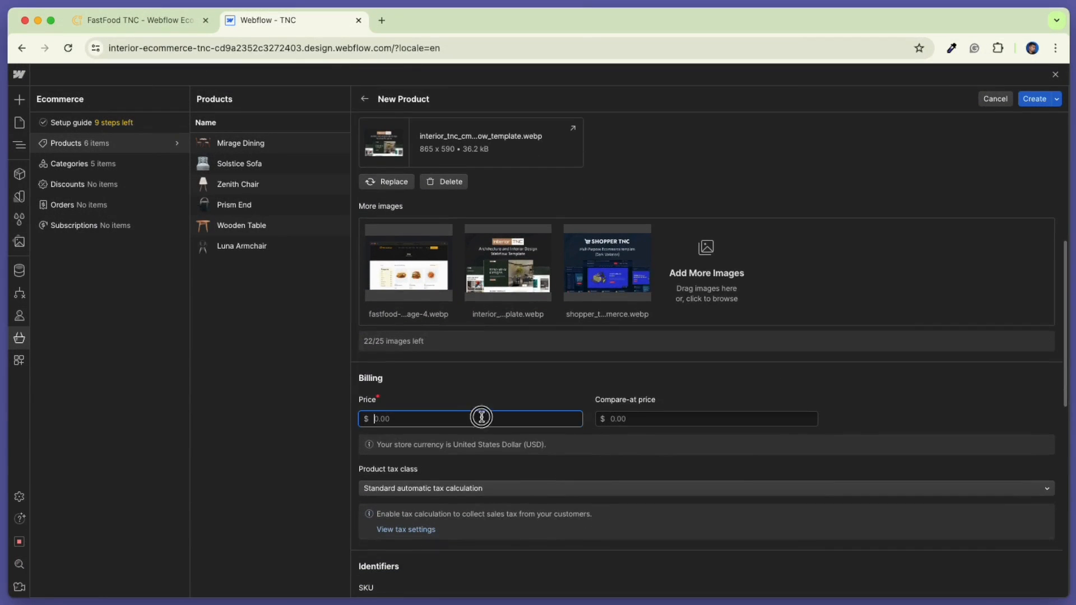
pyautogui.write('50')
pyautogui.click(636, 419)
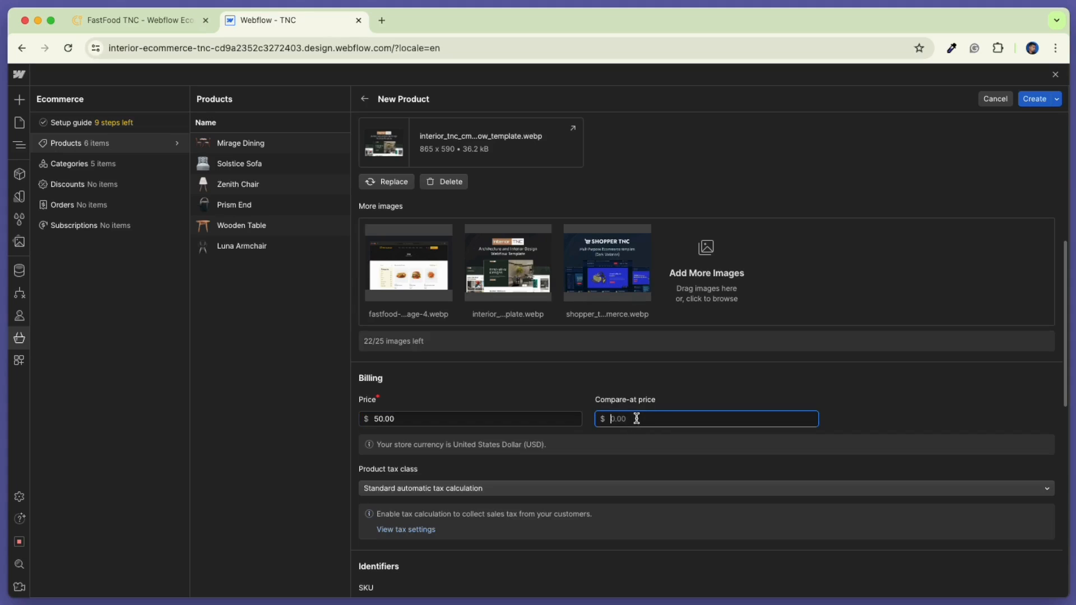
pyautogui.write('60')
pyautogui.press('Return')
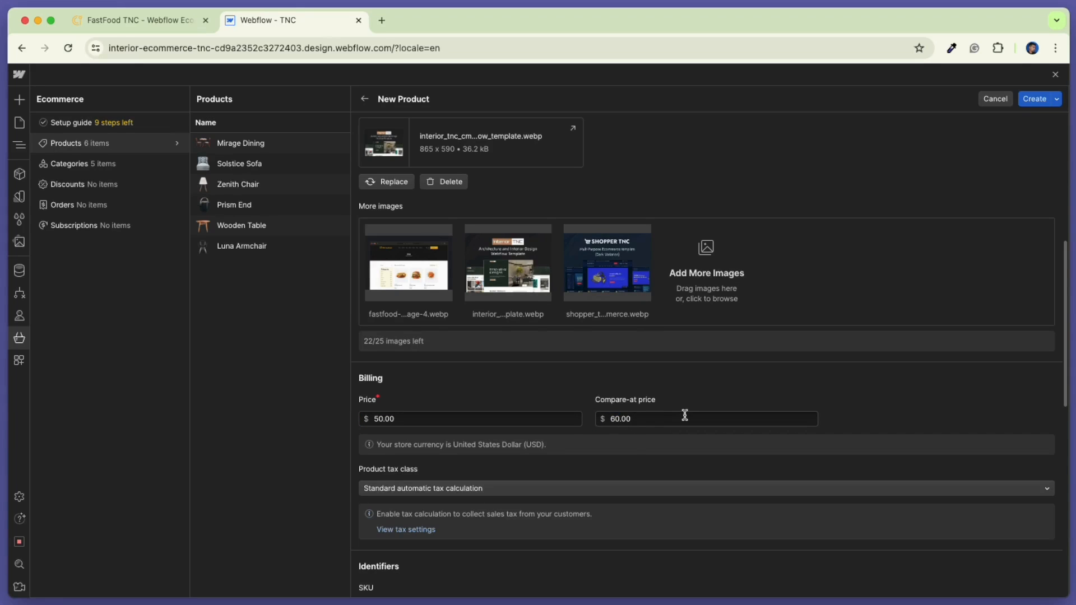
# - Choose Standard automatic tax calculation as the product tax class
pyautogui.scroll(-2, 685, 414)
pyautogui.click(657, 427)
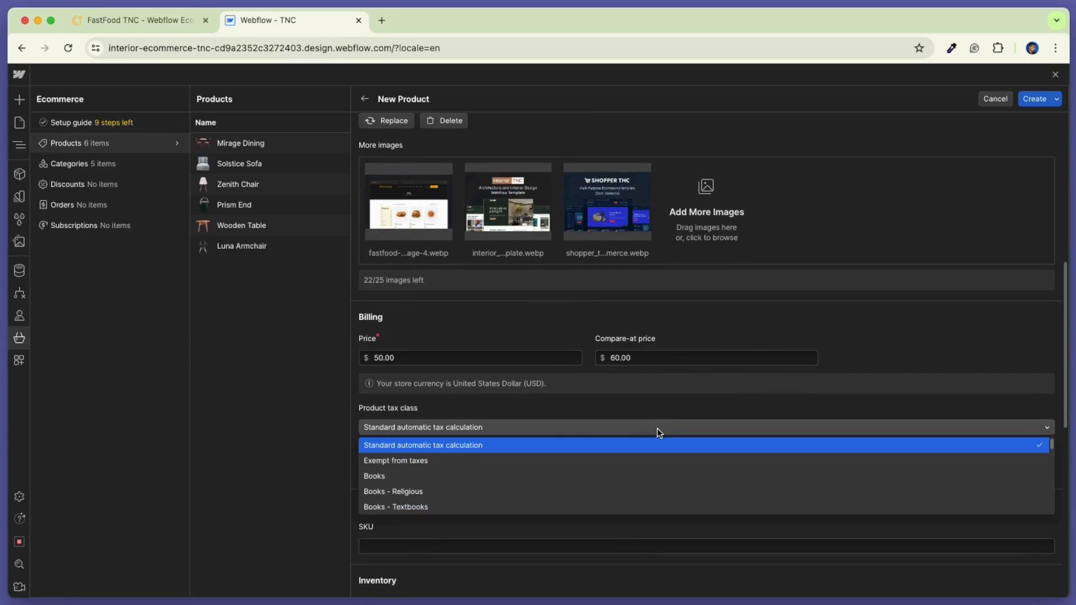
pyautogui.click(512, 445)
# - Enter TMNCLLC5 as the product's SKU
pyautogui.scroll(-3, 645, 432)
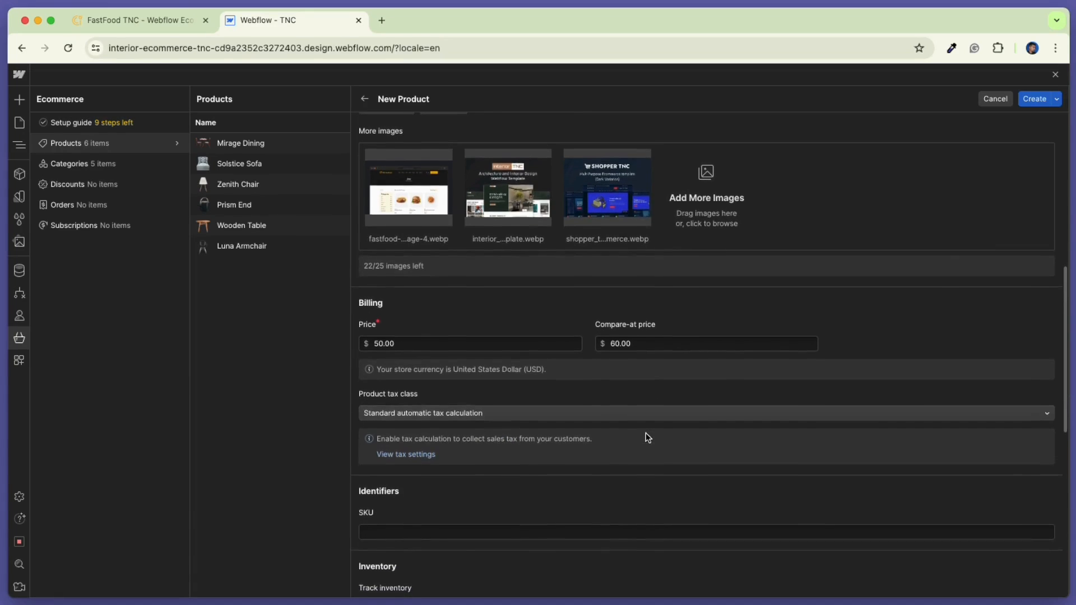
pyautogui.scroll(-1, 646, 433)
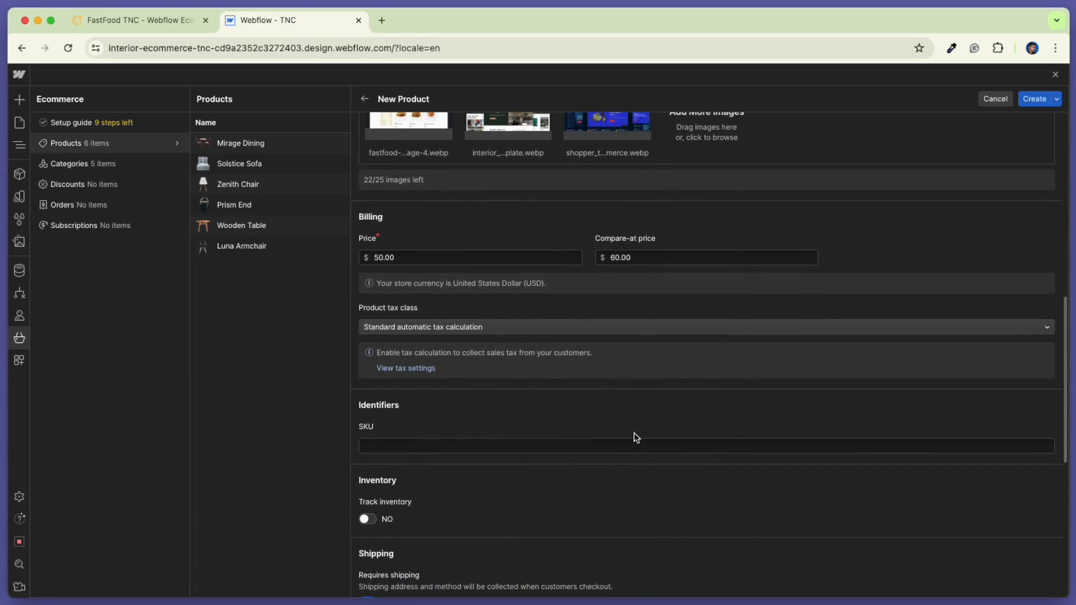
pyautogui.click(532, 444)
pyautogui.write('TMN')
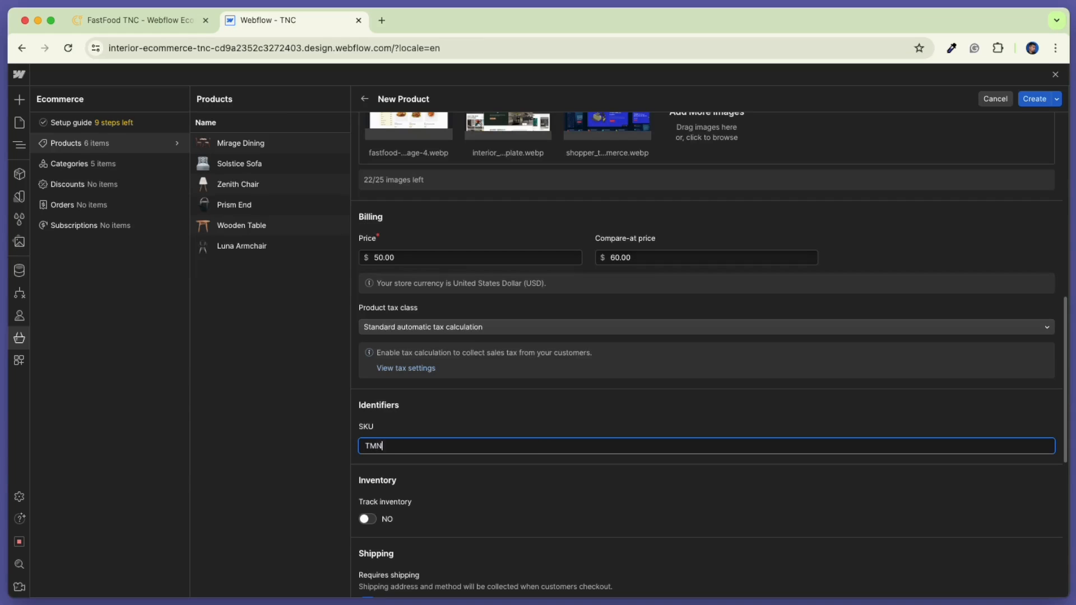
pyautogui.write('CLLC5')
# - Turn on inventory tracking for the product and set its quantity to 1
pyautogui.scroll(-7, 460, 469)
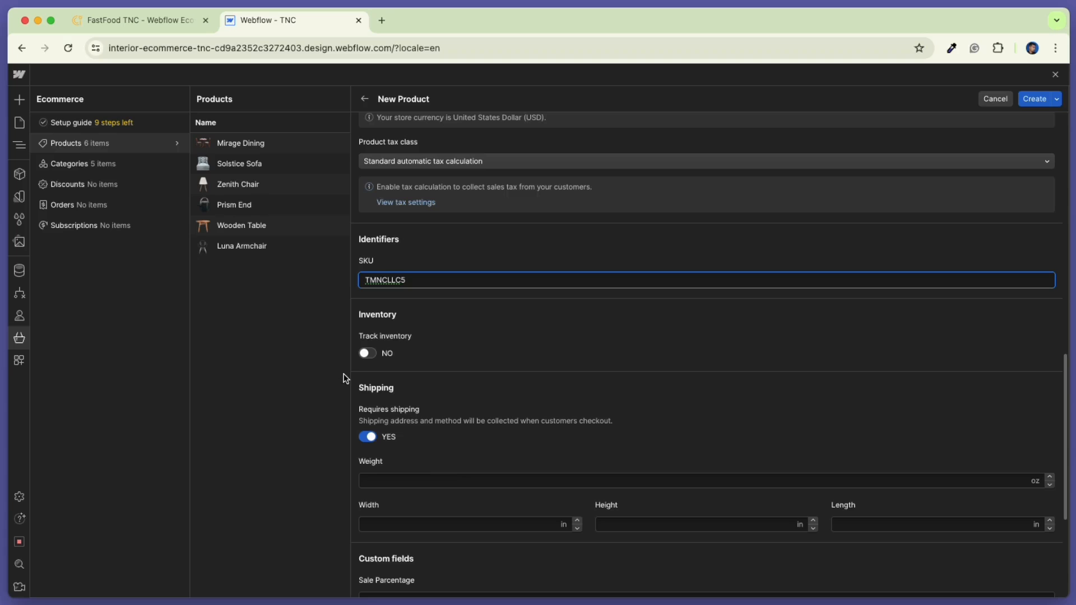
pyautogui.click(367, 353)
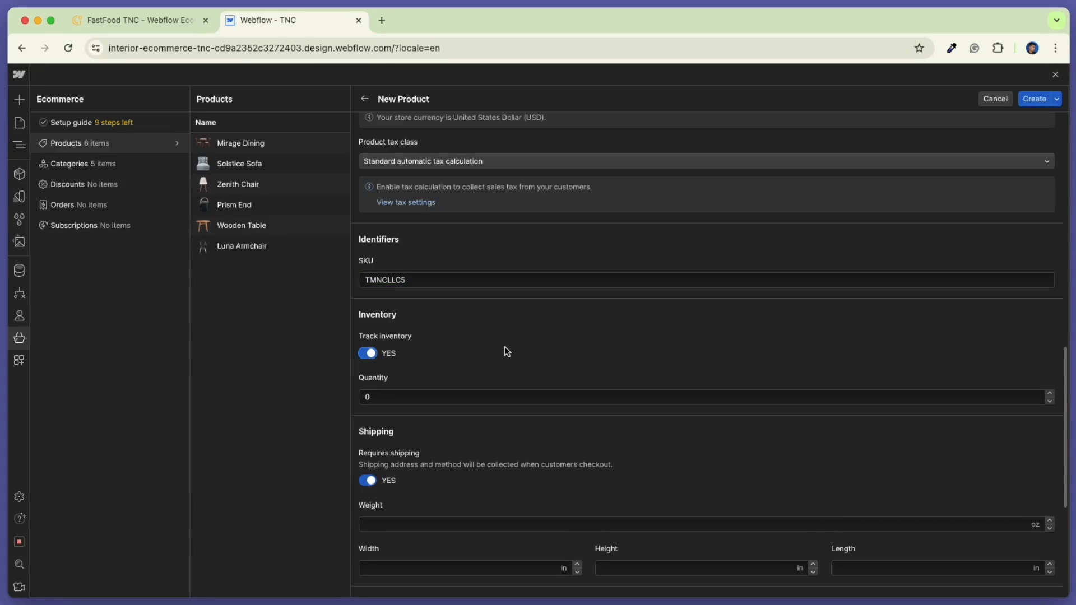
pyautogui.click(416, 392)
pyautogui.press('BackSpace')
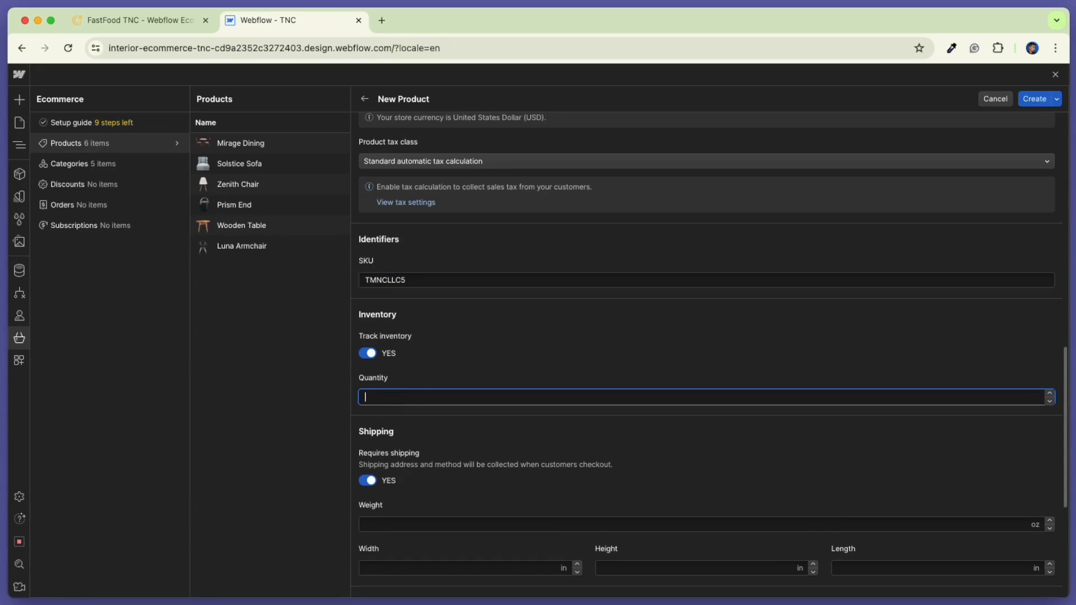
pyautogui.click(441, 438)
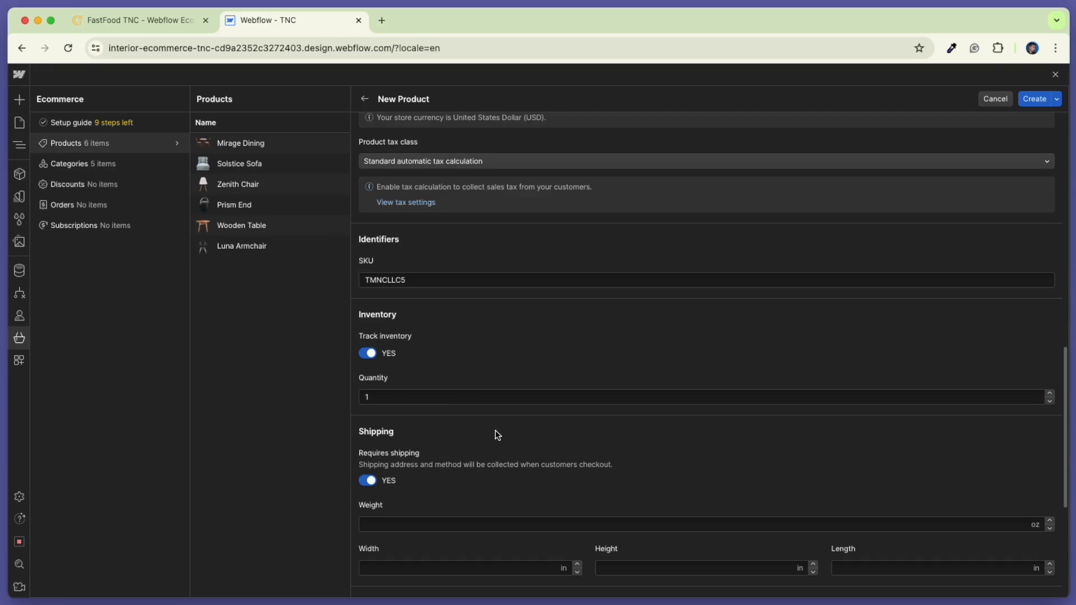
# - Set the shipping weight to 10 oz, width to 5 in, height to 7 in and length to 6 in
pyautogui.scroll(-2, 497, 435)
pyautogui.scroll(-3, 442, 449)
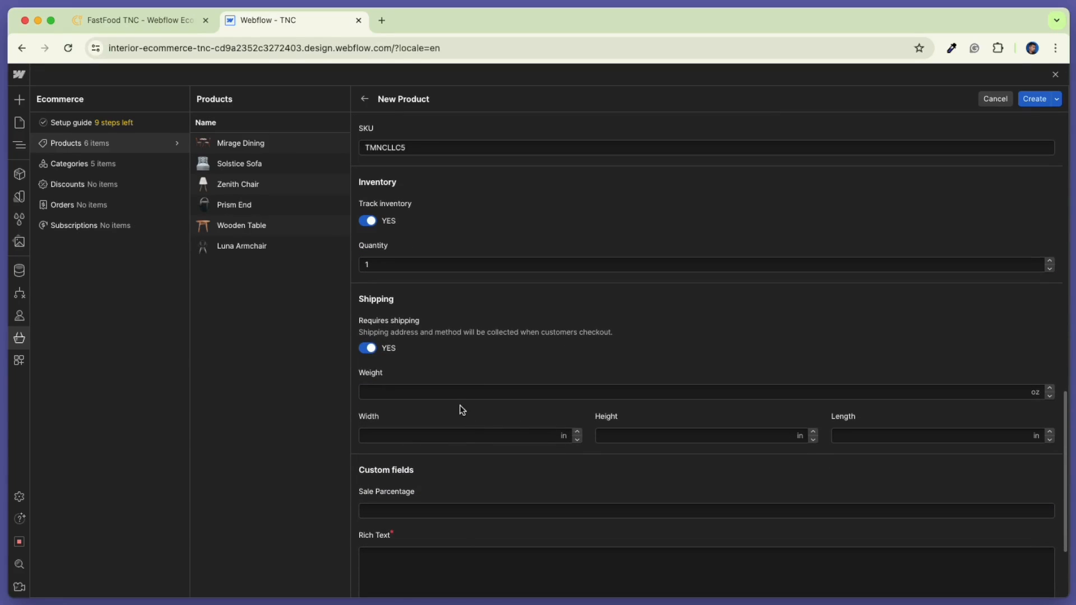
pyautogui.click(449, 391)
pyautogui.click(464, 435)
pyautogui.write('5')
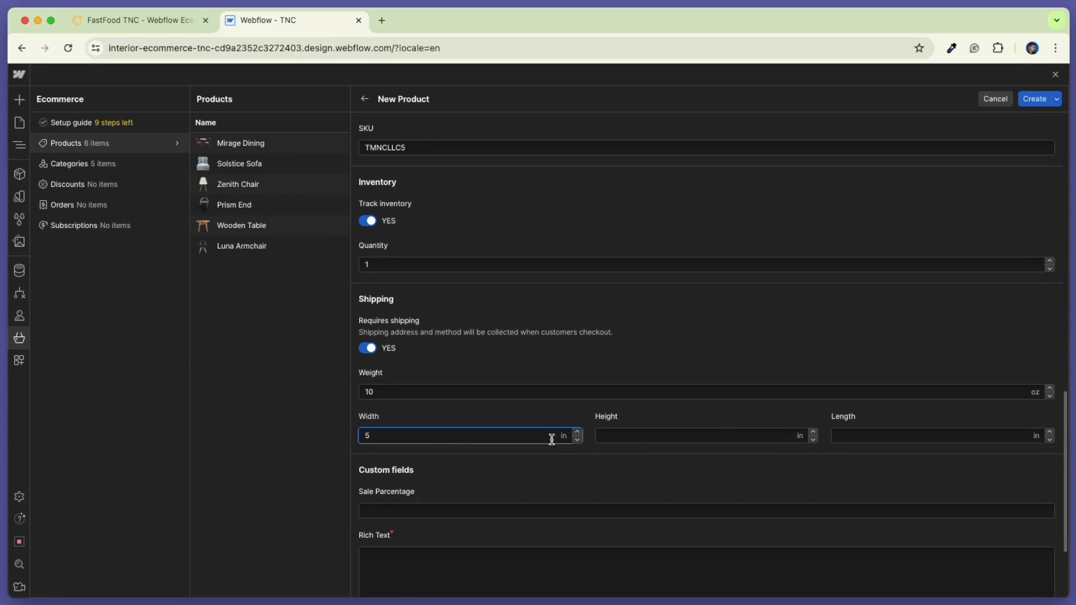
pyautogui.click(627, 436)
pyautogui.write('7')
pyautogui.press('Tab')
pyautogui.write('6')
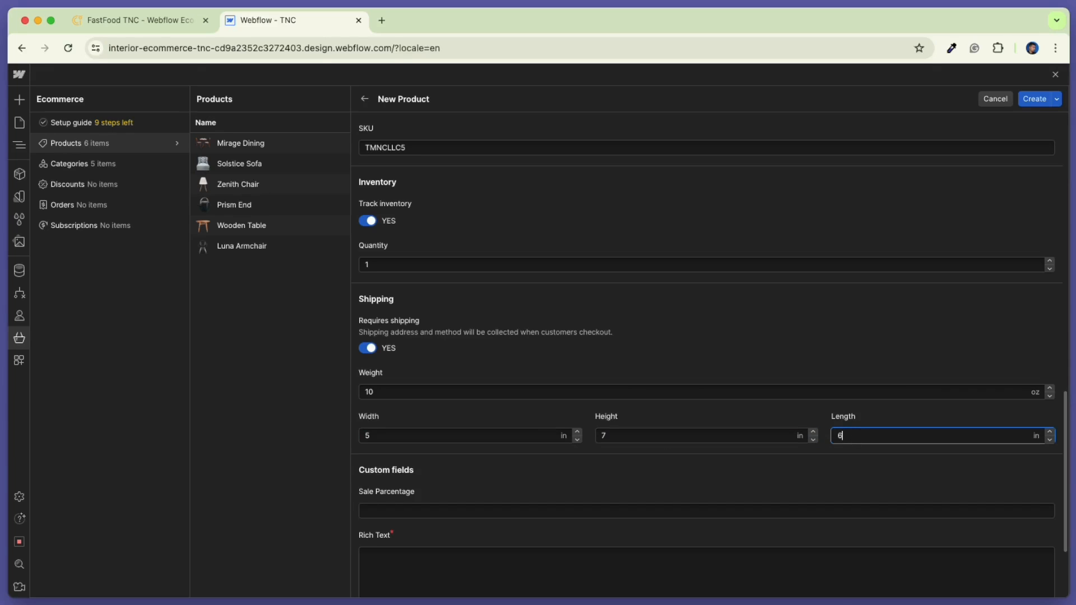
# - Set the product's custom sale percentage field to 10
pyautogui.scroll(-1, 519, 469)
pyautogui.scroll(-2, 520, 468)
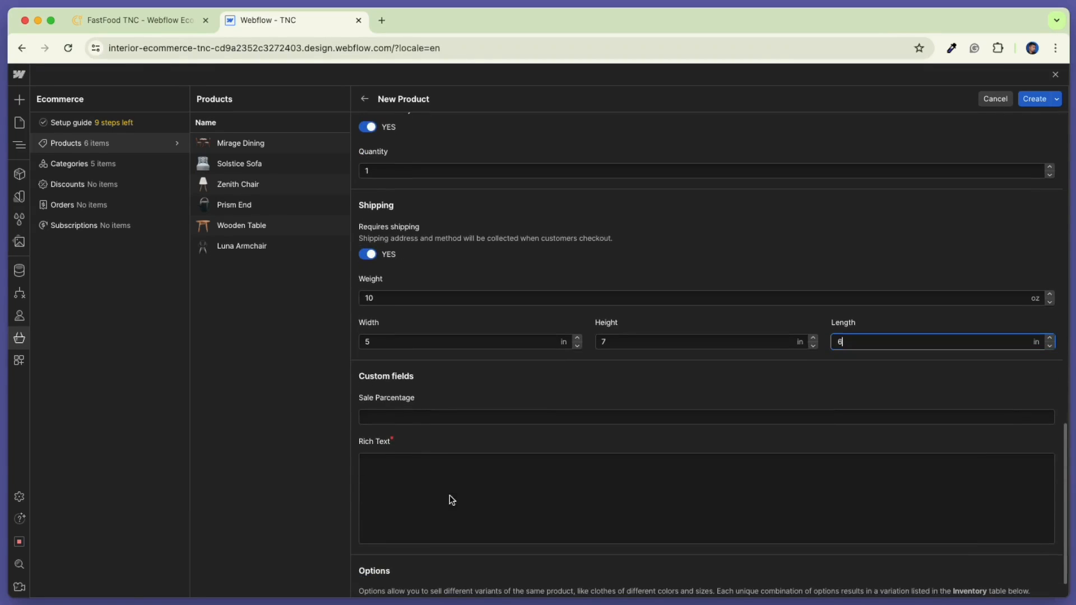
pyautogui.click(426, 413)
pyautogui.write('10')
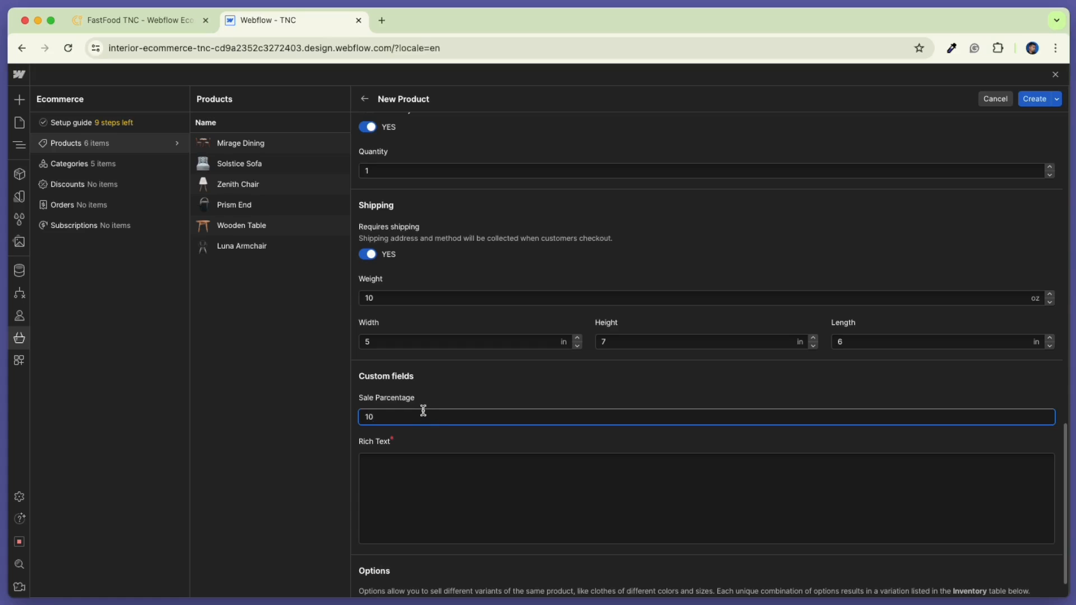
# - Enter "Welcome to ThemeNcode LLC. This is for learning." as the product's rich text and create the product
pyautogui.scroll(-1, 426, 413)
pyautogui.scroll(-1, 391, 448)
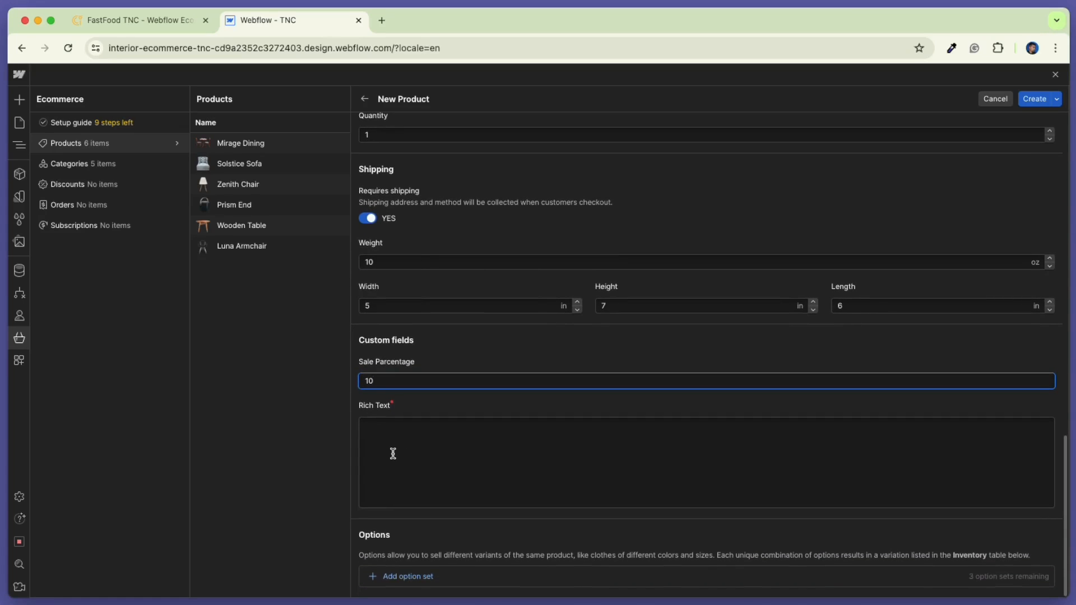
pyautogui.click(385, 448)
pyautogui.write('We')
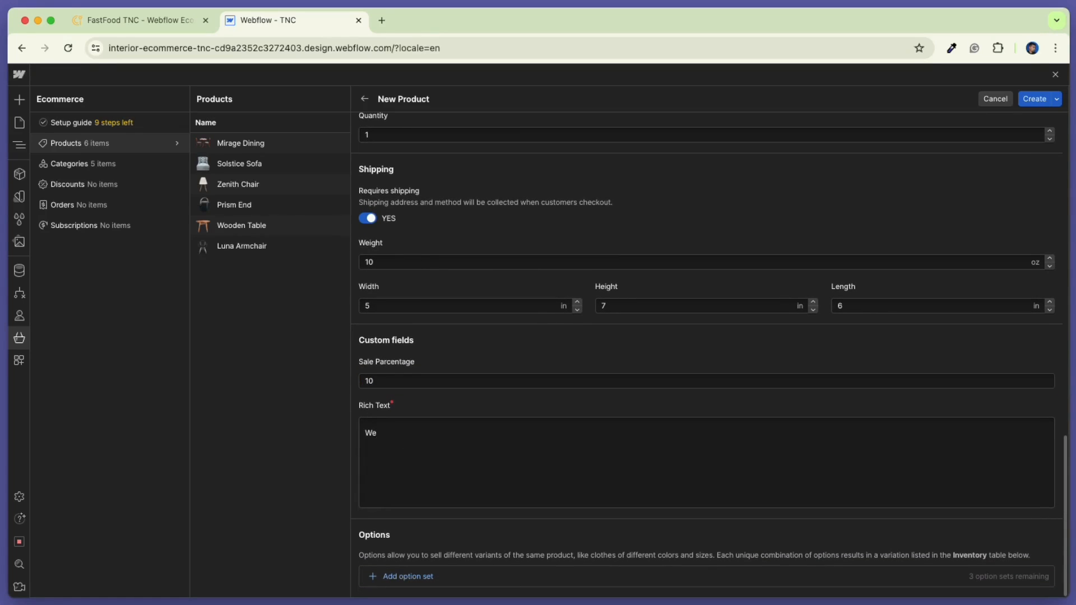
pyautogui.write('lcome to ThemeNcode LLC. This is for learning.')
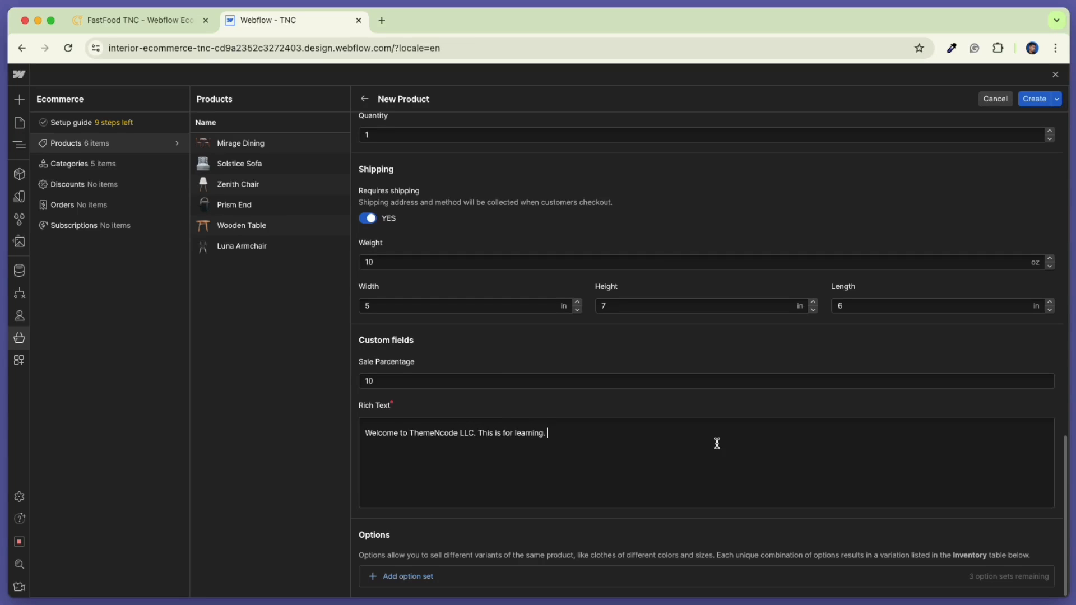
pyautogui.scroll(15, 824, 512)
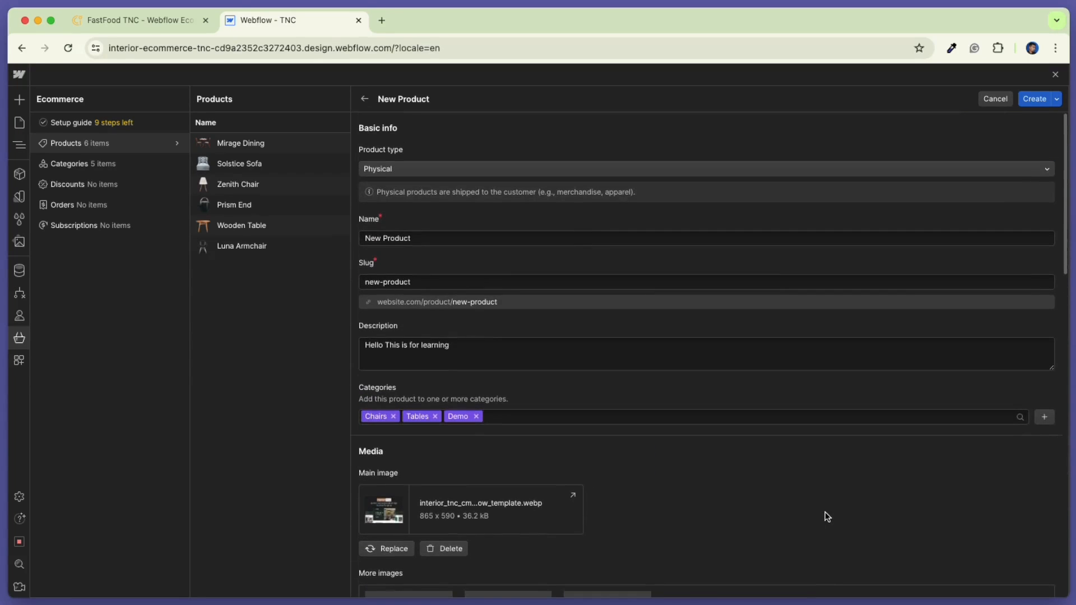
pyautogui.click(1035, 101)
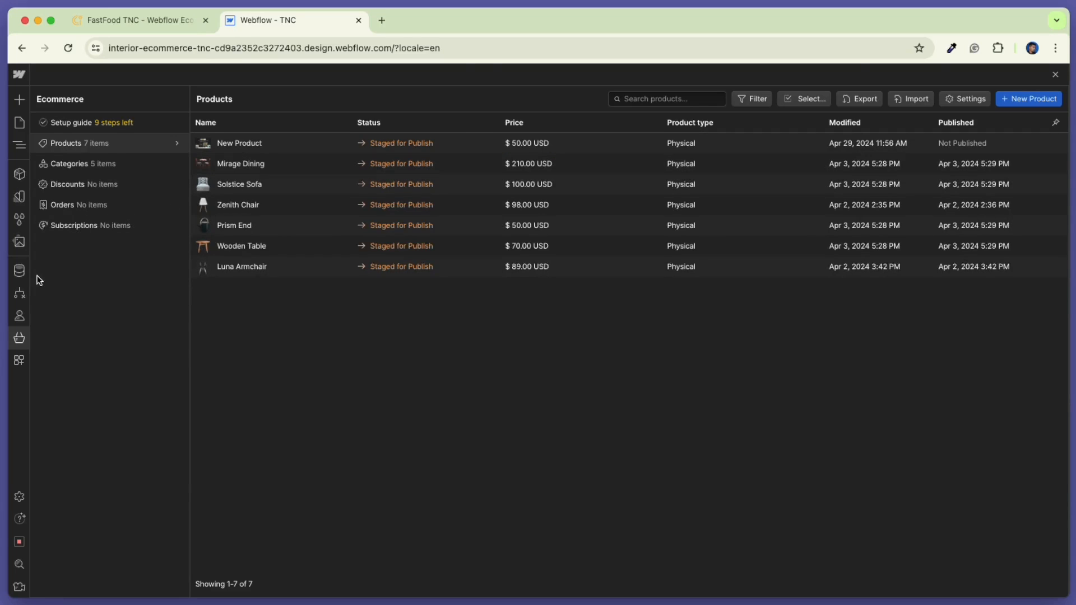
# - Open the Products Template page, switch it to the New Product item and review the product's details and images
pyautogui.click(18, 127)
pyautogui.scroll(-8, 112, 364)
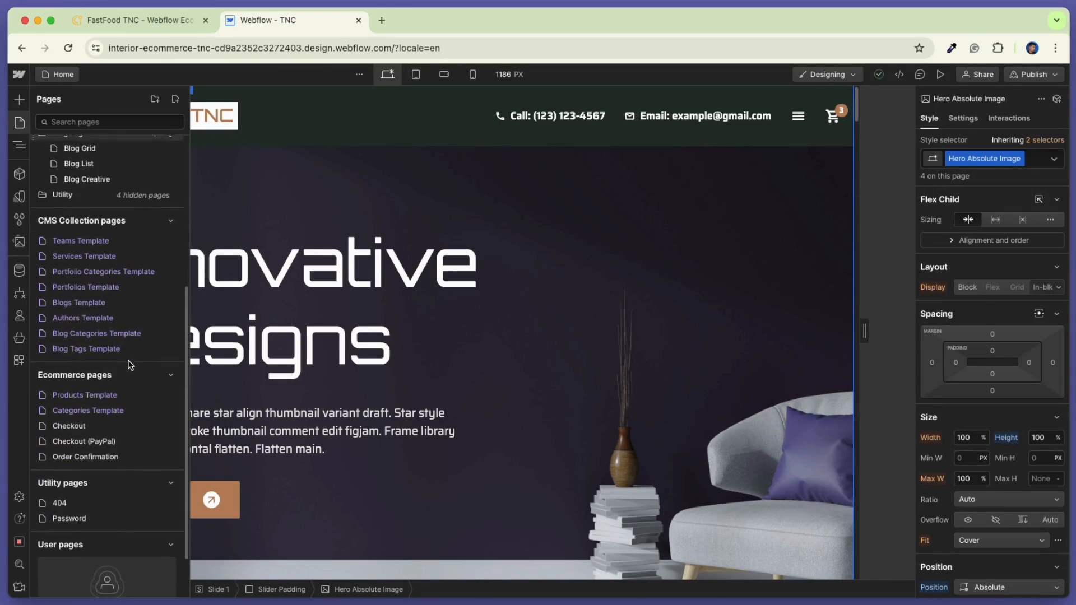
pyautogui.click(102, 395)
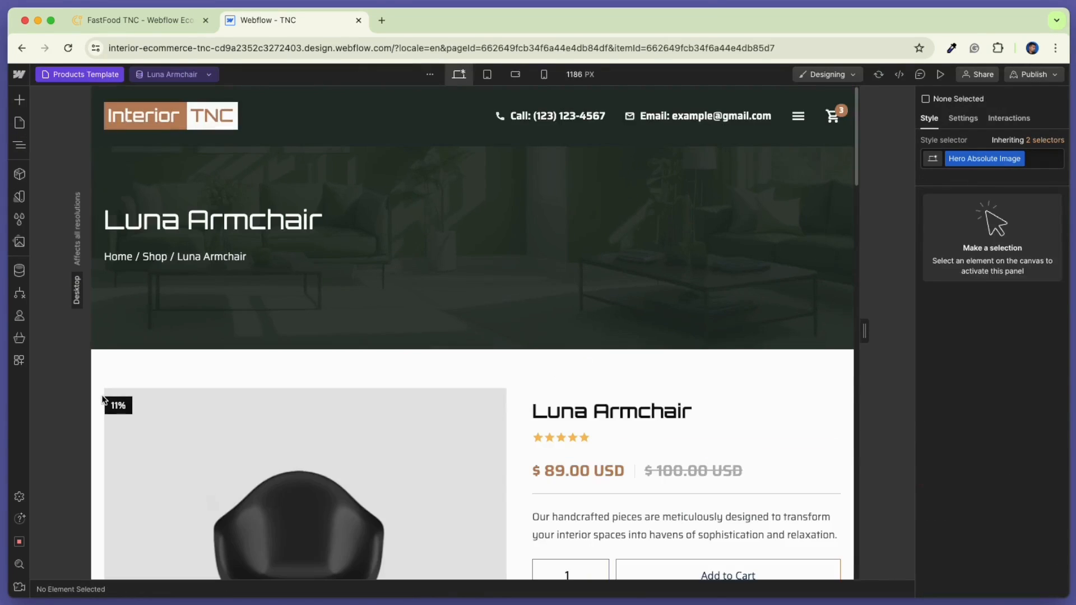
pyautogui.click(204, 75)
pyautogui.click(170, 123)
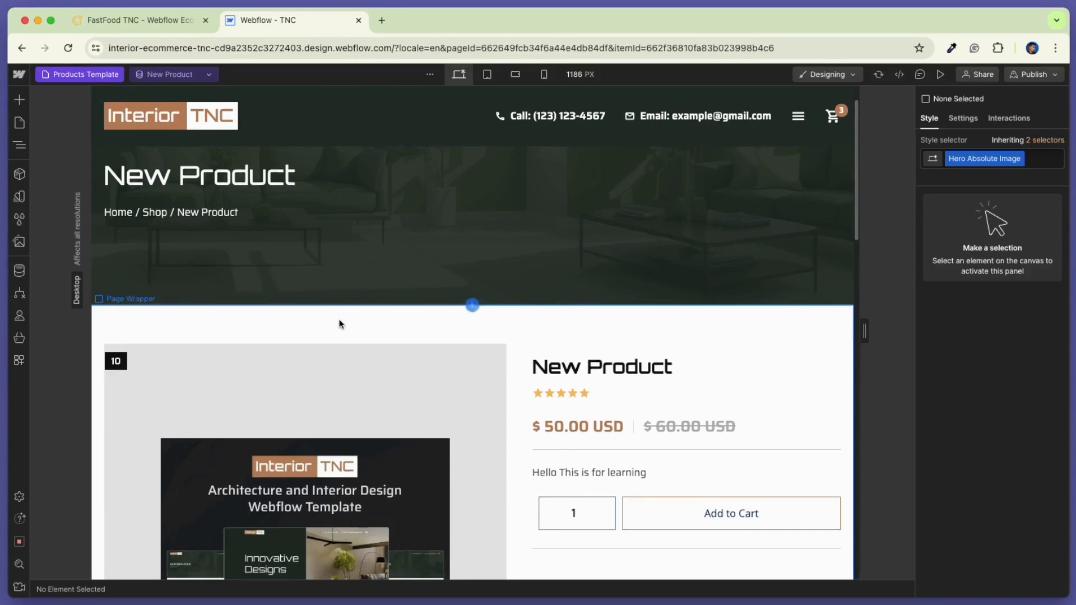
pyautogui.scroll(-2, 339, 322)
pyautogui.scroll(-3, 331, 325)
pyautogui.scroll(-2, 314, 387)
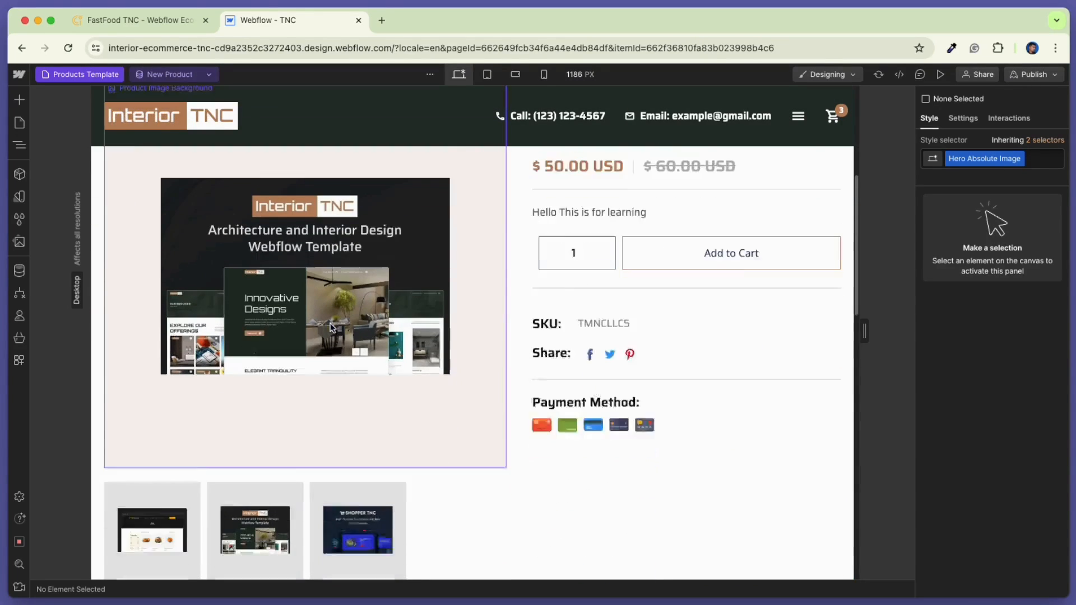
pyautogui.scroll(-6, 354, 435)
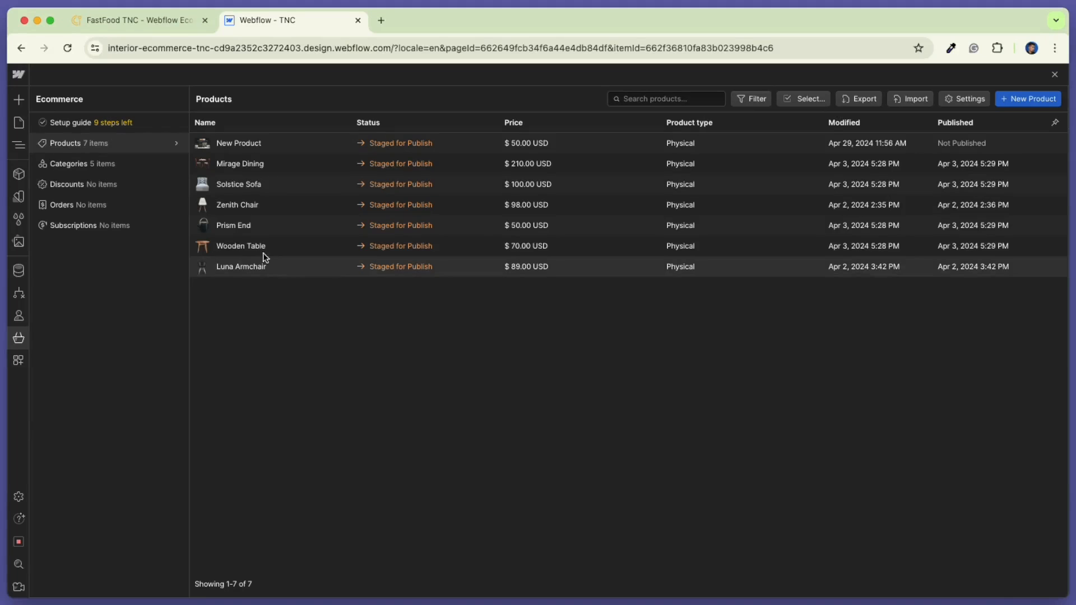
# - Open the Wooden Table product from the ecommerce product list and rename it "Best Table 2024"
pyautogui.click(262, 255)
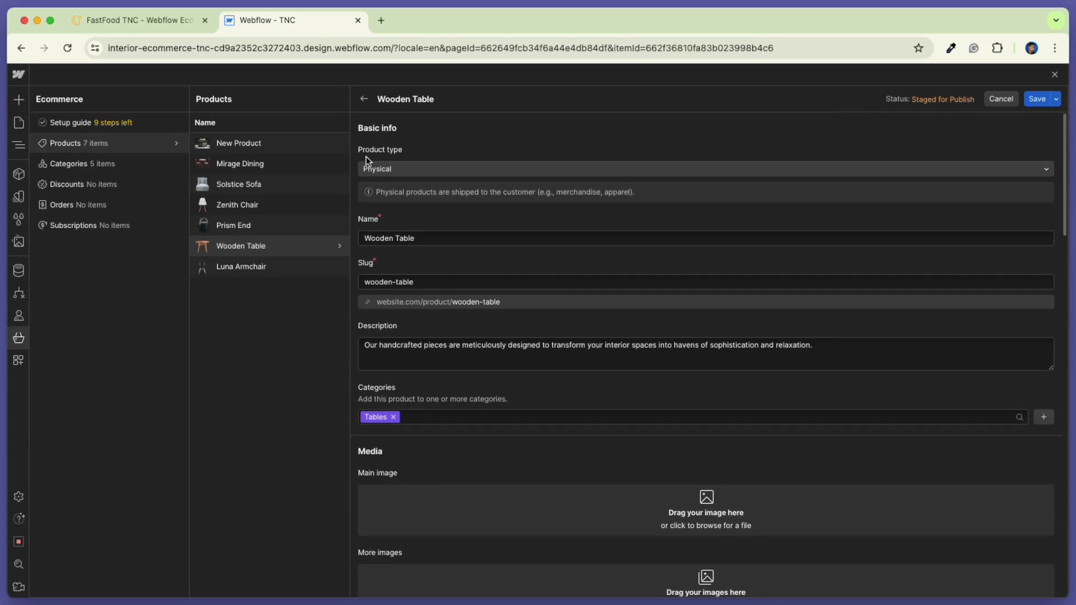
pyautogui.tripleClick(385, 238)
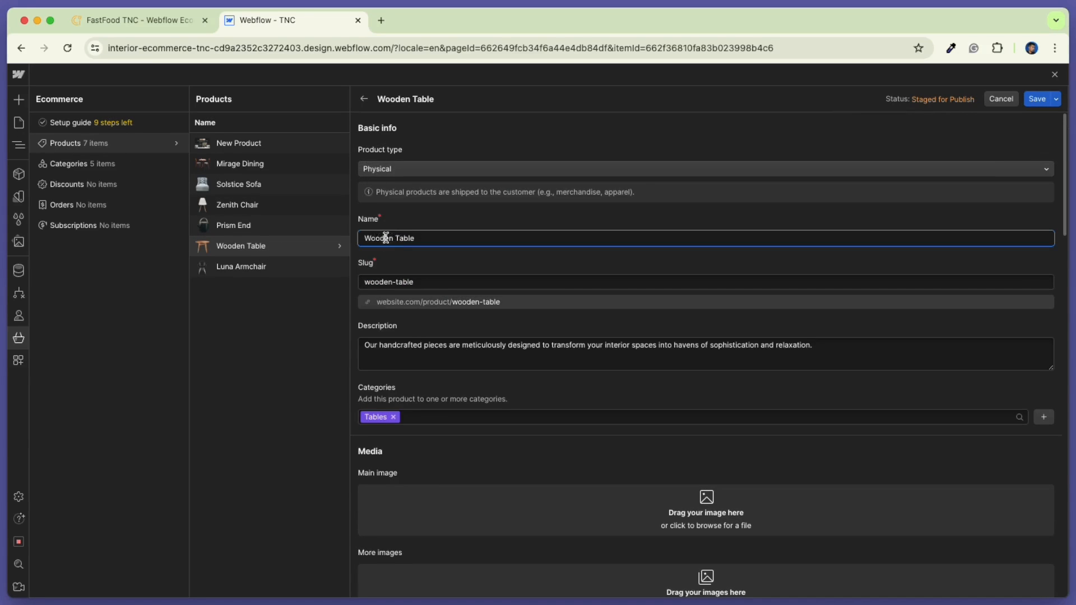
pyautogui.press('BackSpace')
pyautogui.write('Best Table 2024')
# - Replace the product's description with "Hello, Welcome to ThemeNcode LLC. We develop WordPress plugins, themes, webflow templates, and many more."
pyautogui.click(385, 345)
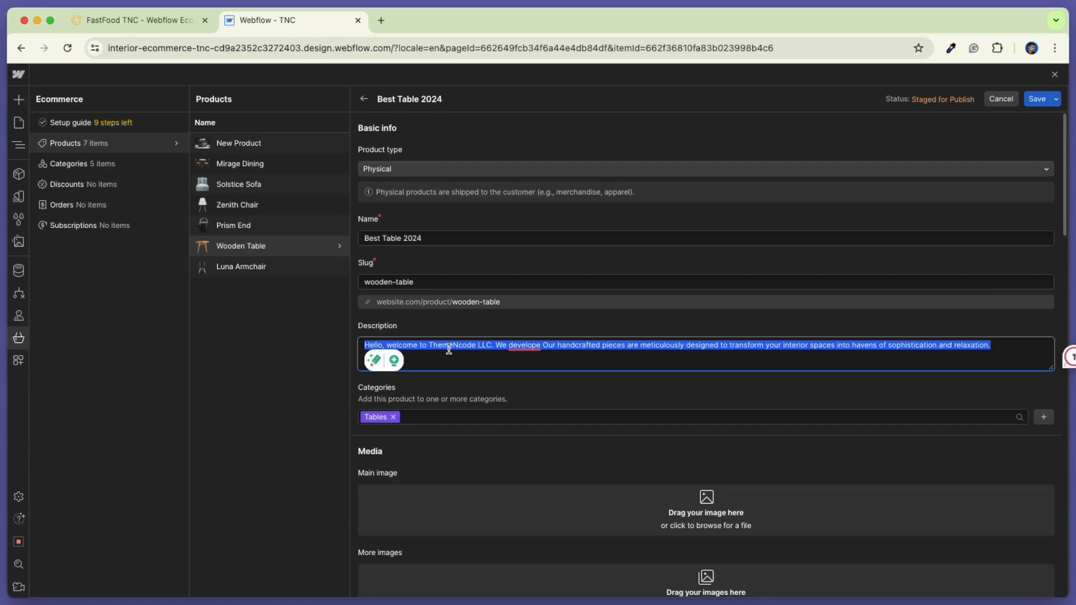
pyautogui.press('BackSpace')
pyautogui.write('Hello,')
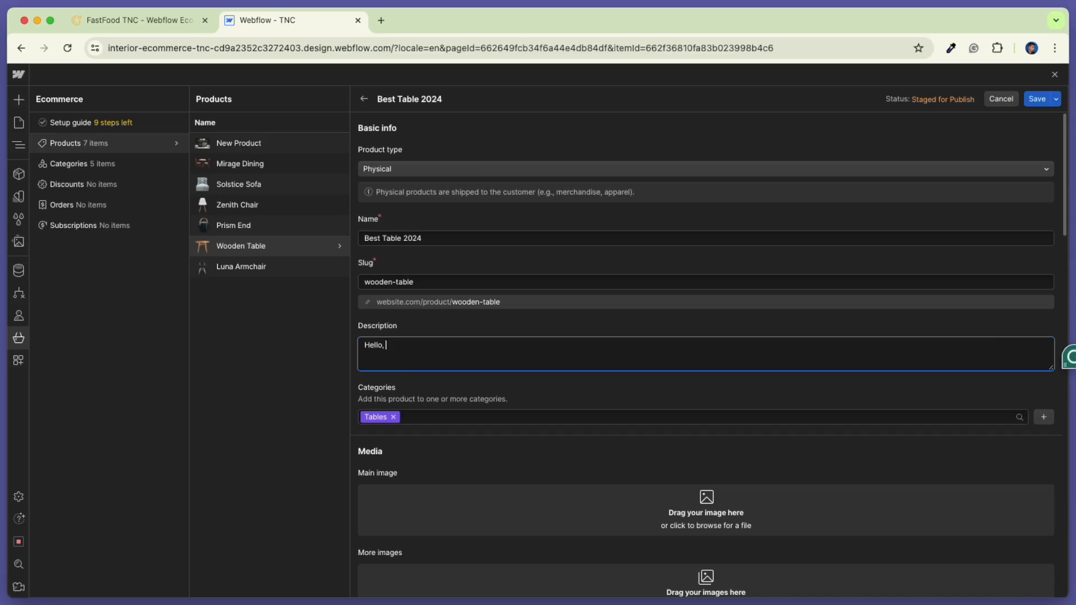
pyautogui.write(' Welcome to ThemeNcode LLC. We develope WordPress plugi')
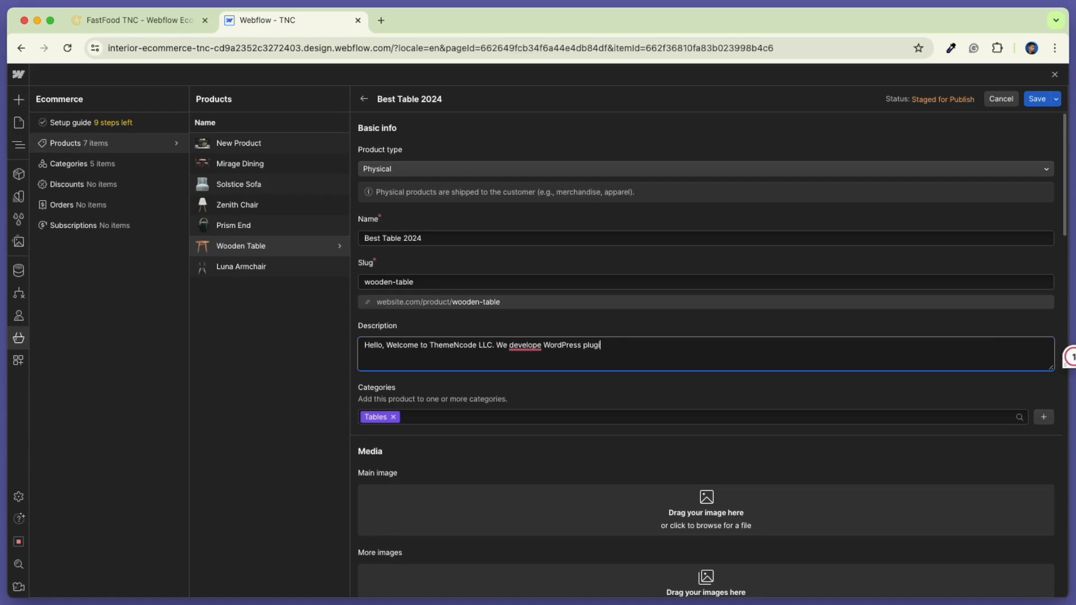
pyautogui.write('ns , themes, webflow templates and many more.')
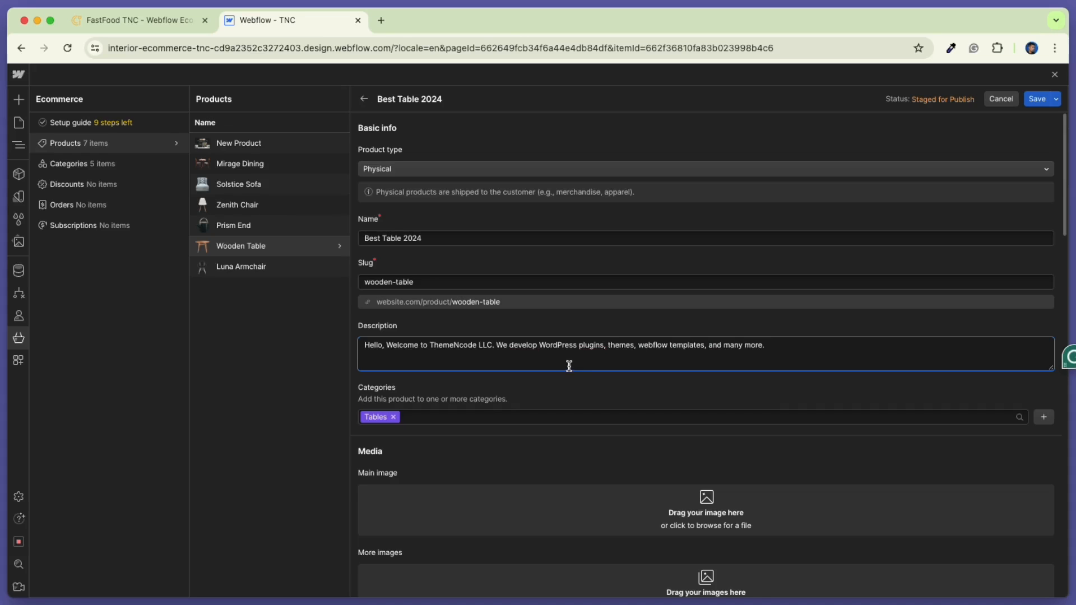
# - Add the product to the Sofa, Vessels and Chairs categories
pyautogui.scroll(-1, 566, 365)
pyautogui.click(440, 412)
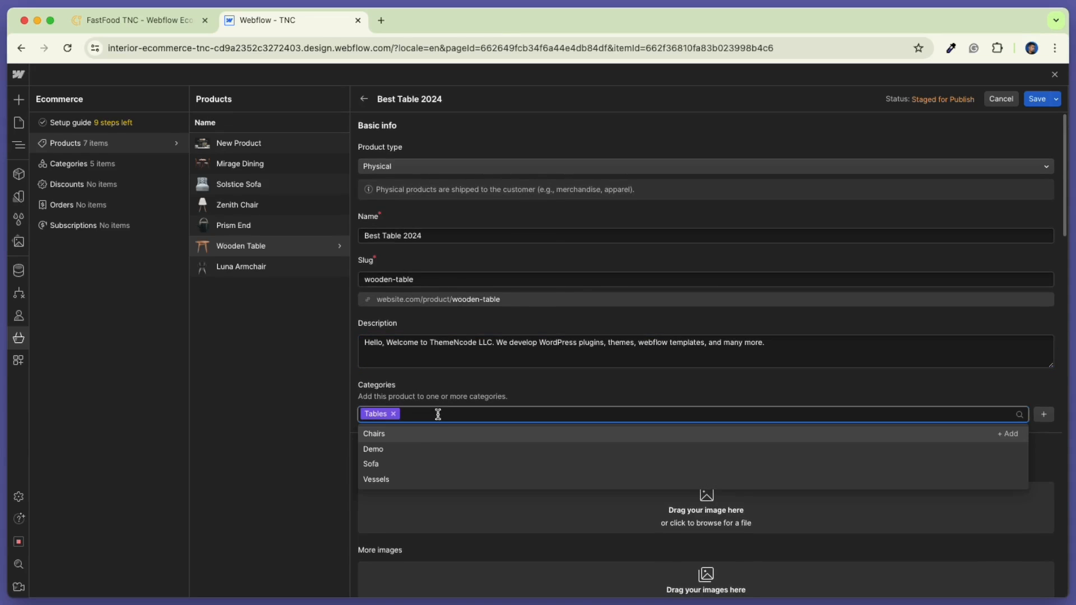
pyautogui.click(389, 463)
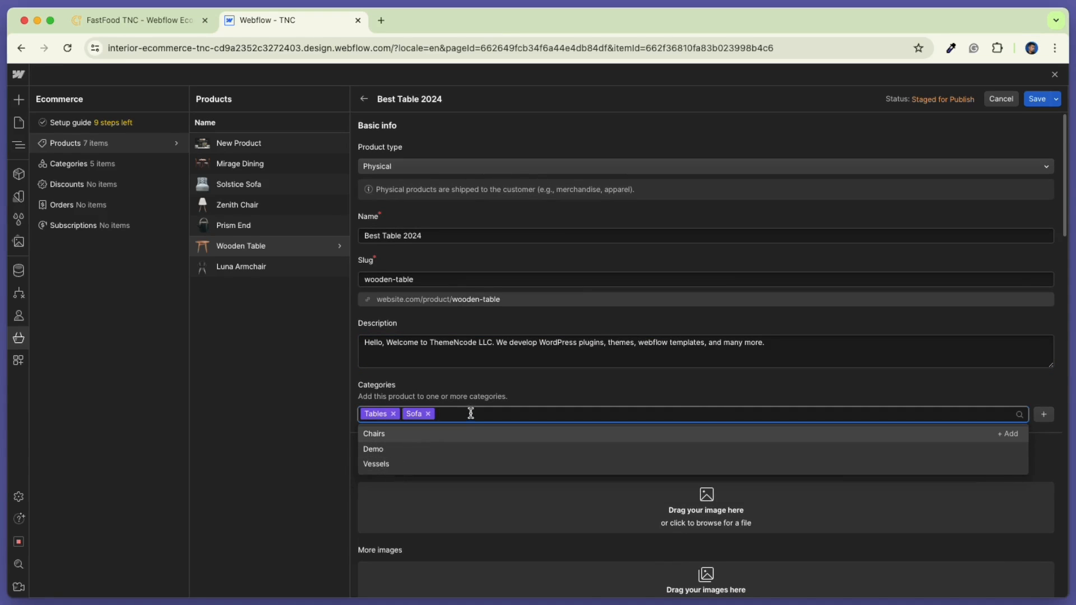
pyautogui.click(398, 464)
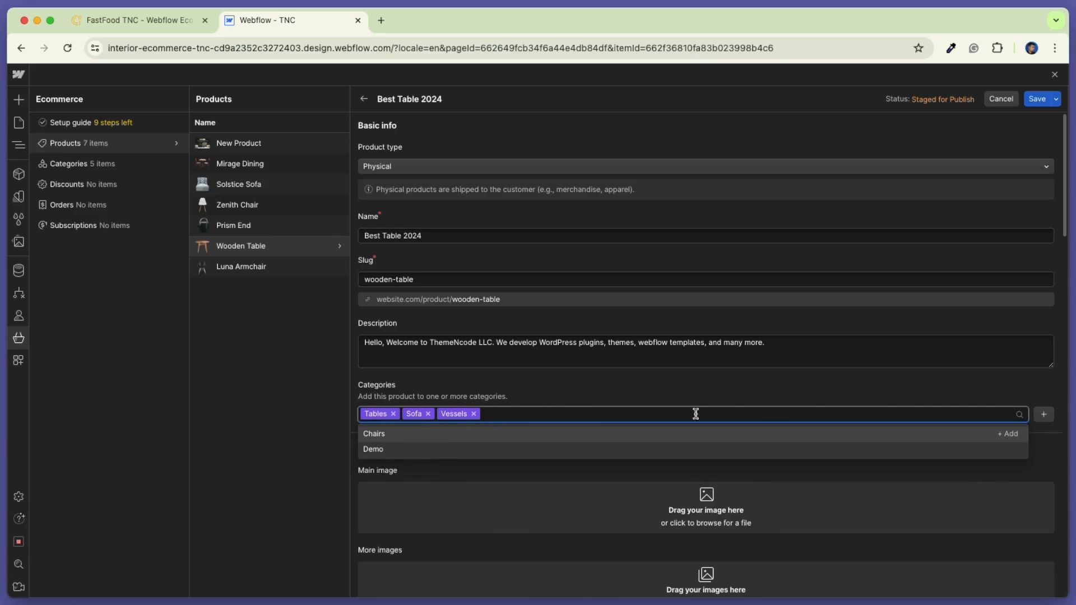
pyautogui.click(1003, 436)
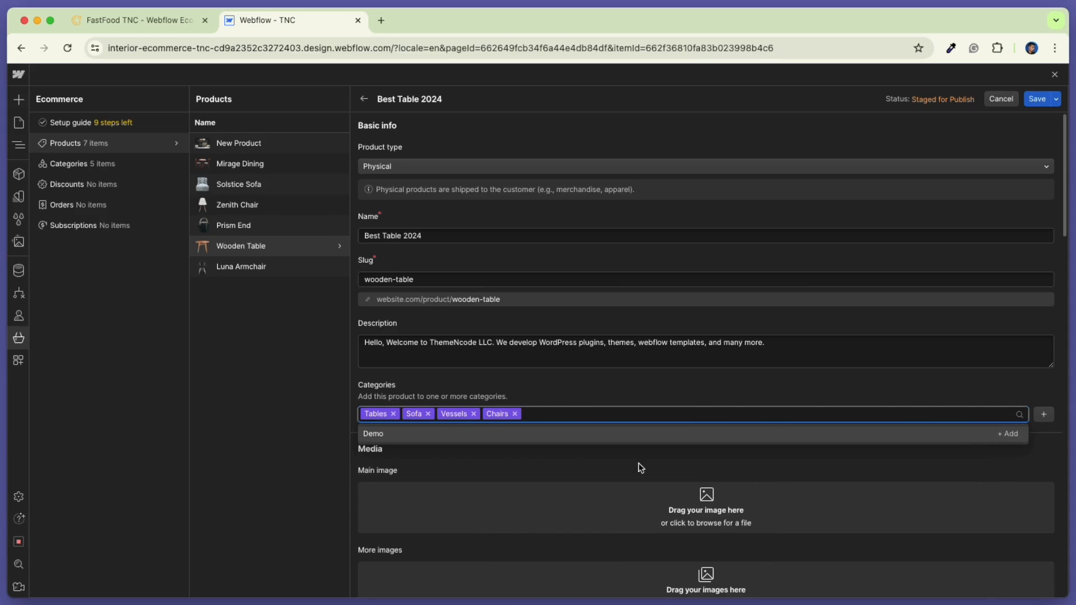
# - Upload shopper_tnc_blog_preview_image.webp from the Downloads folder as the product's main image
pyautogui.scroll(-5, 412, 272)
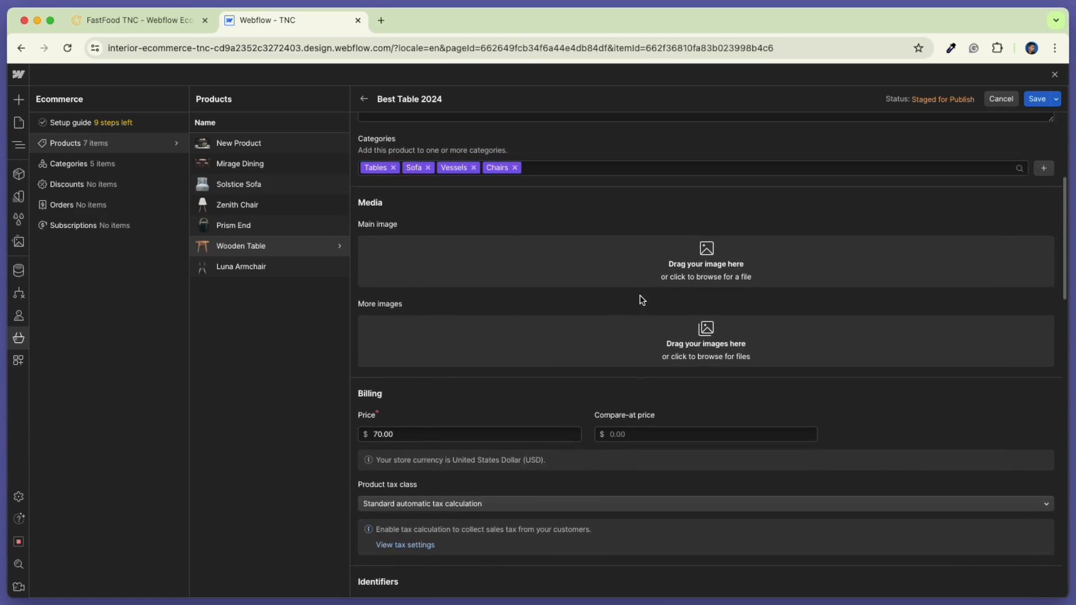
pyautogui.click(642, 271)
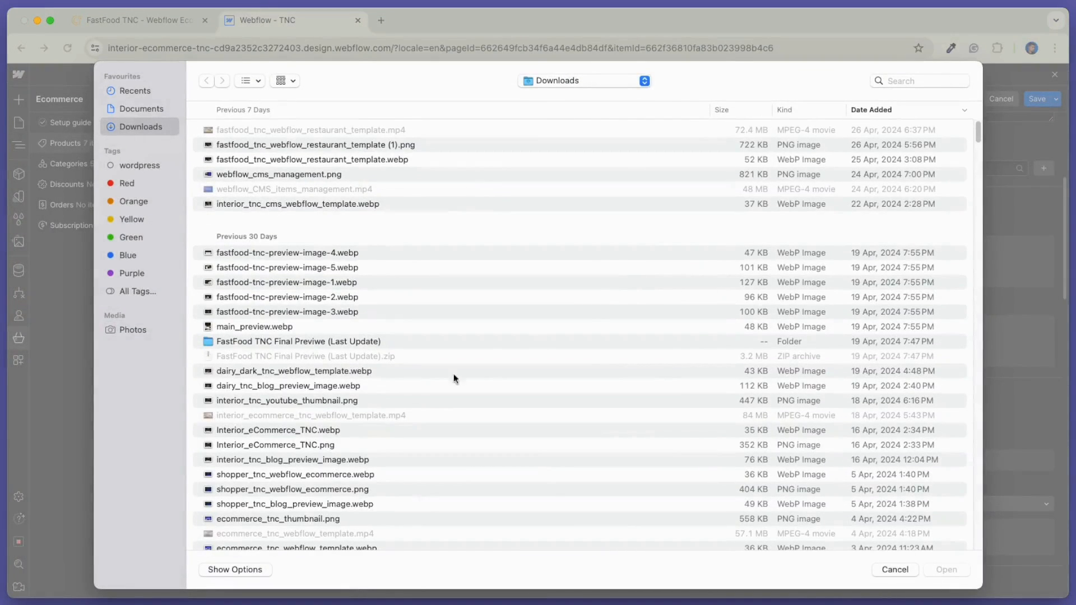
pyautogui.click(283, 504)
pyautogui.click(946, 569)
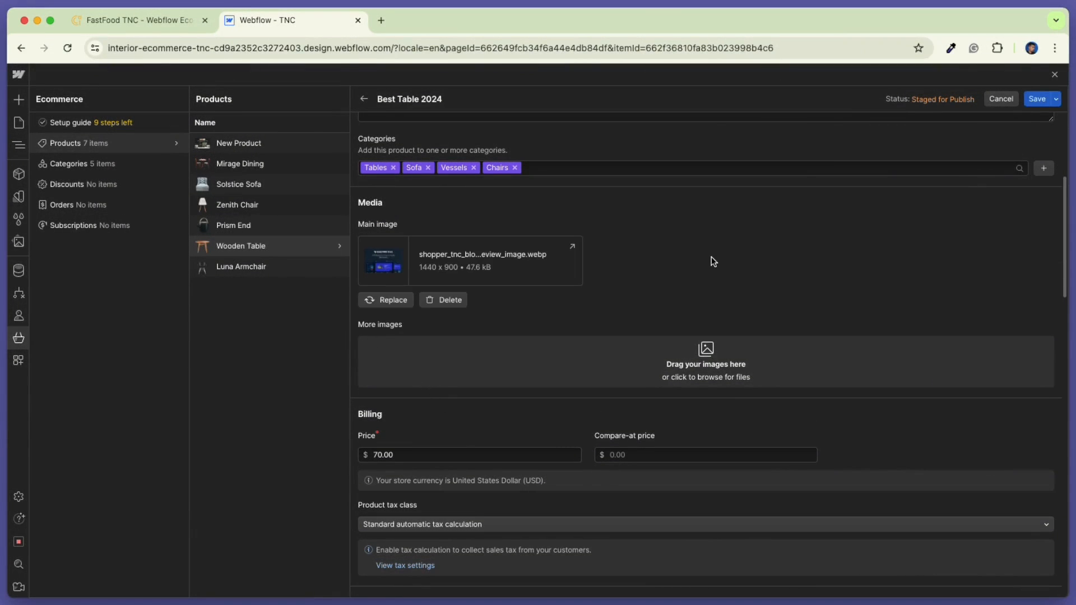
# - Add fastfood-tnc-preview-image-3.webp, fastfood-tnc-preview-image-1.webp and tnc_crypto_cms.webp as the product's additional images
pyautogui.click(689, 354)
pyautogui.click(946, 569)
pyautogui.click(509, 403)
pyautogui.click(283, 282)
pyautogui.click(946, 569)
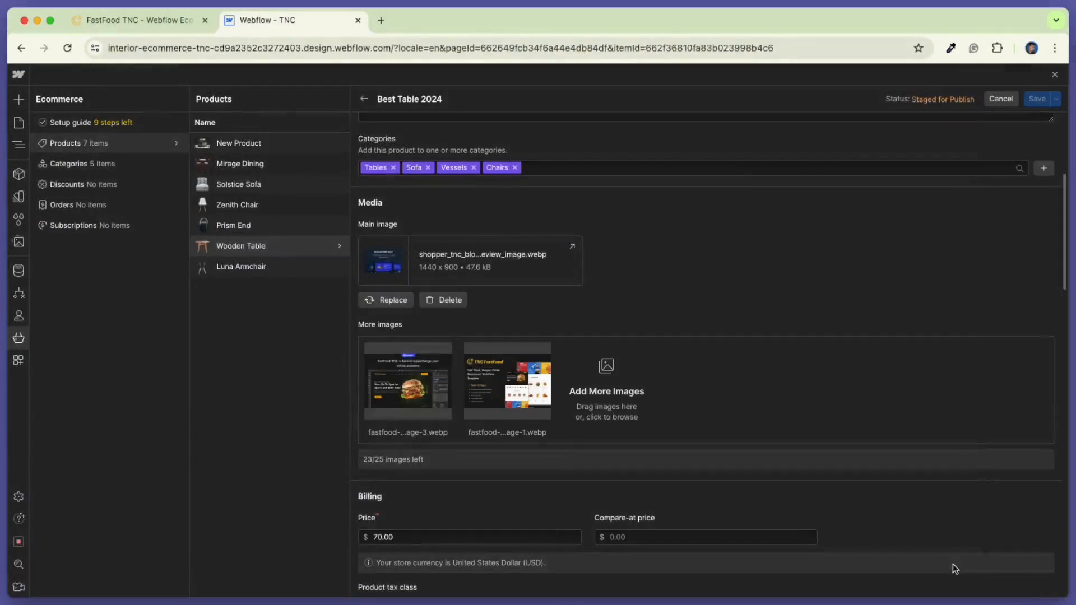
pyautogui.click(616, 387)
pyautogui.scroll(-5, 297, 511)
pyautogui.doubleClick(310, 483)
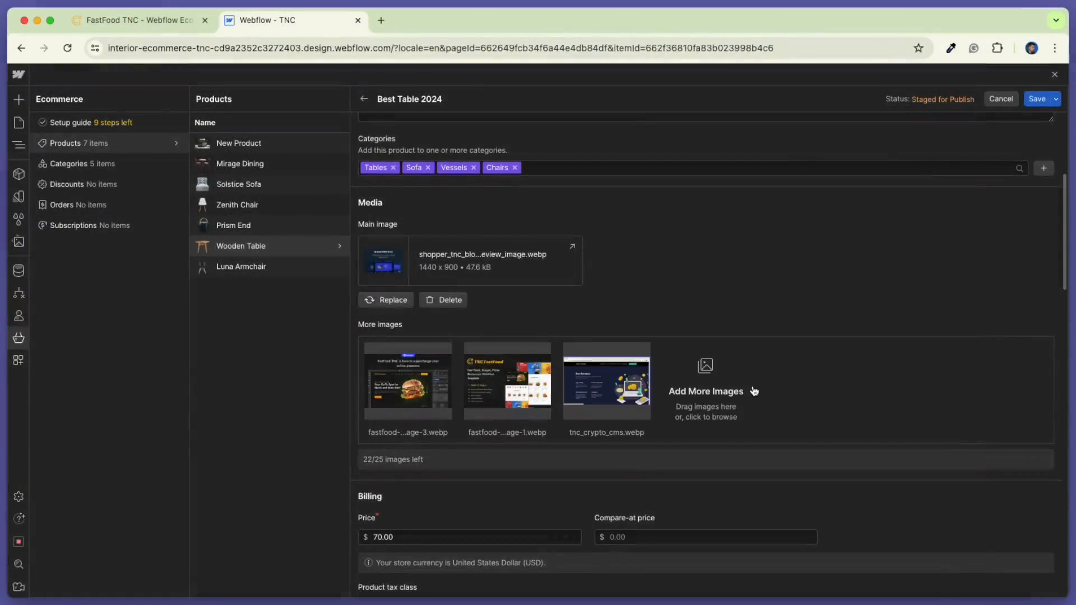
# - Set the product's price to $90.00 and its compare-at price to $200.00
pyautogui.scroll(-4, 745, 392)
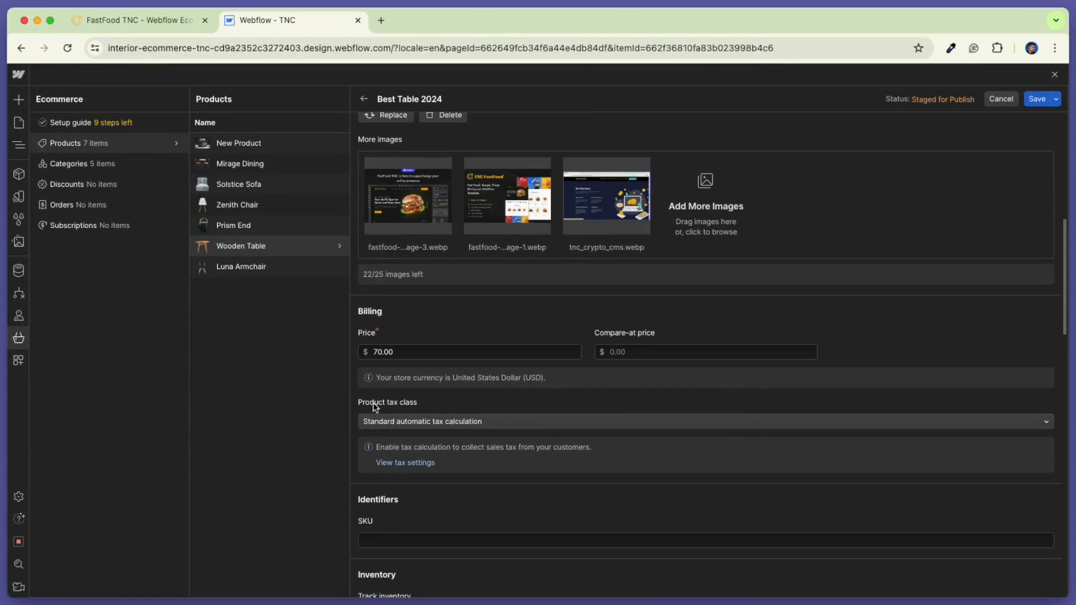
pyautogui.click(380, 353)
pyautogui.write('90')
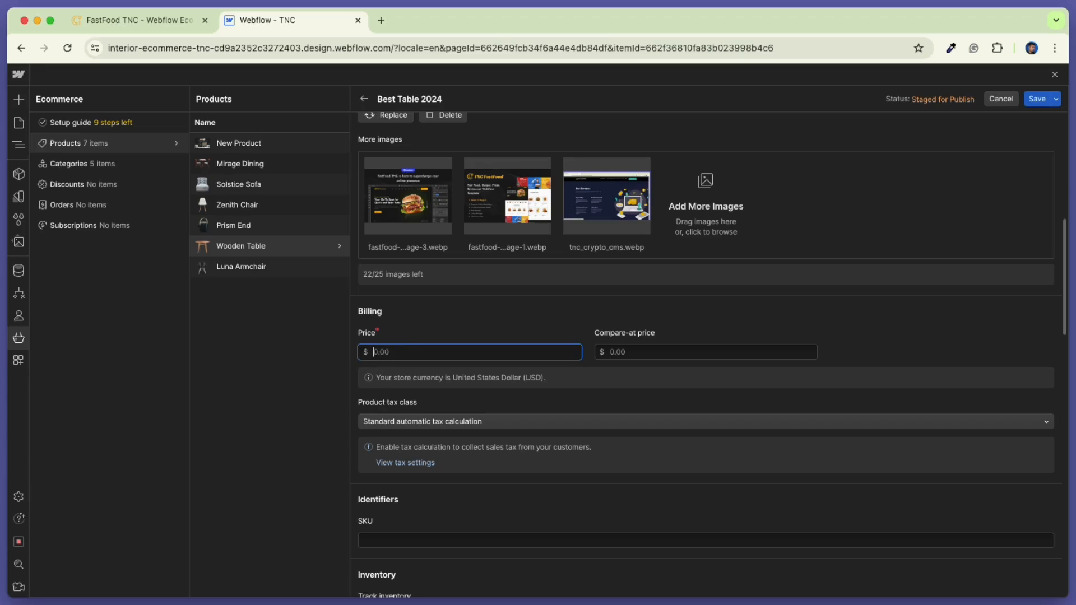
pyautogui.click(623, 353)
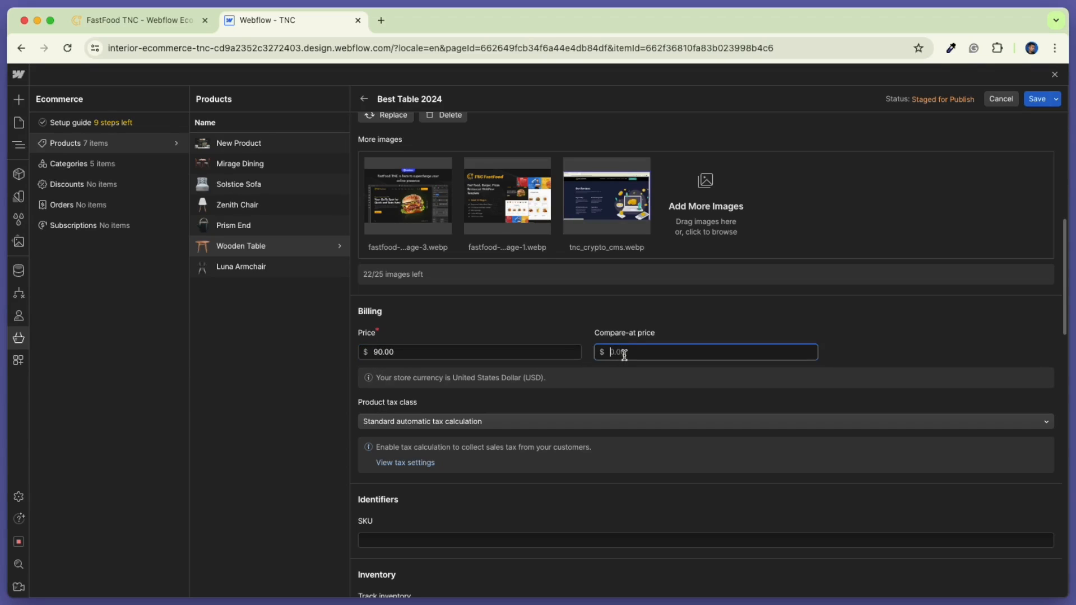
pyautogui.write('200')
pyautogui.press('Return')
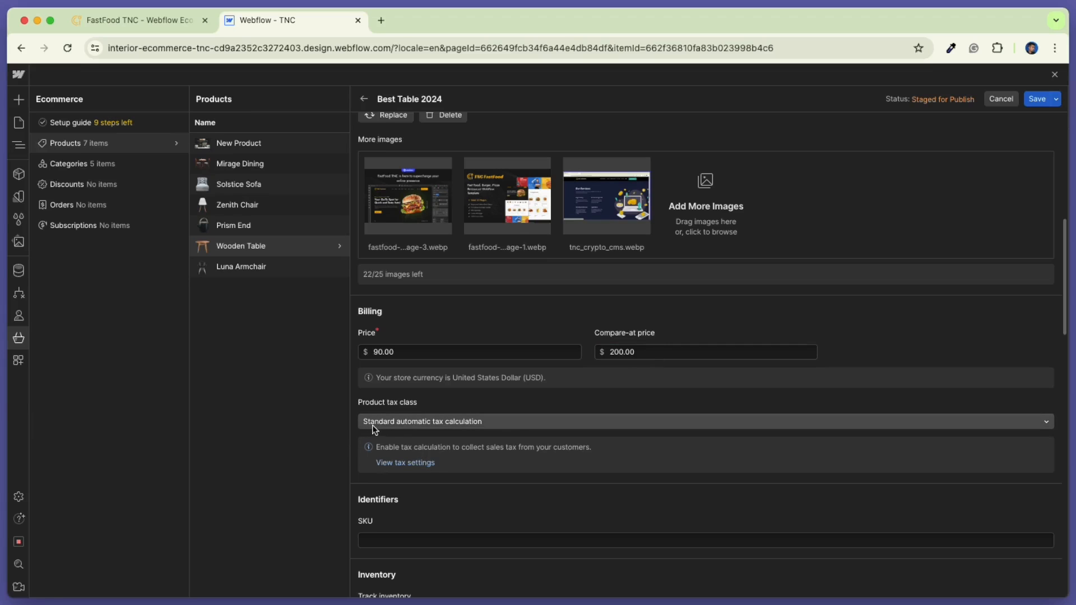
# - Set the product tax class to Exempt from taxes and enter "thmn100" as the SKU
pyautogui.click(528, 422)
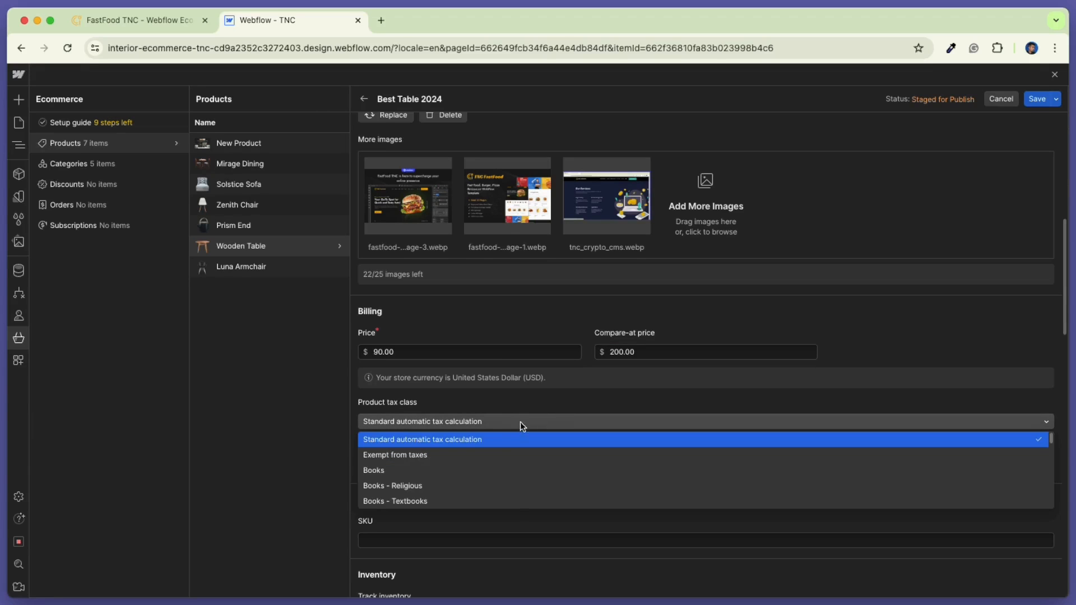
pyautogui.click(482, 458)
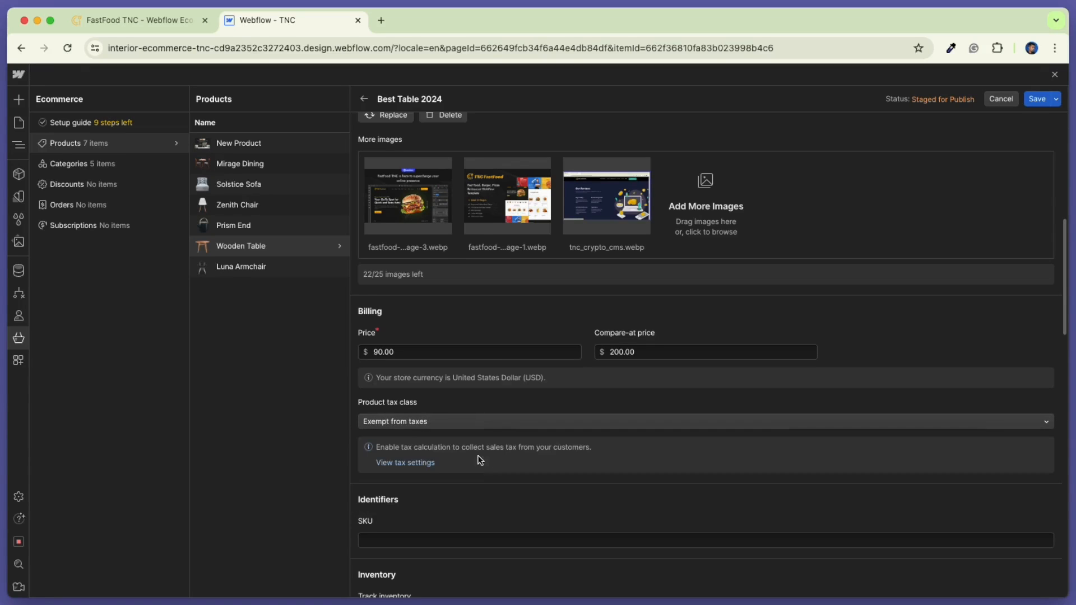
pyautogui.scroll(-2, 507, 439)
pyautogui.click(426, 459)
pyautogui.scroll(-3, 427, 460)
pyautogui.write('thmn100')
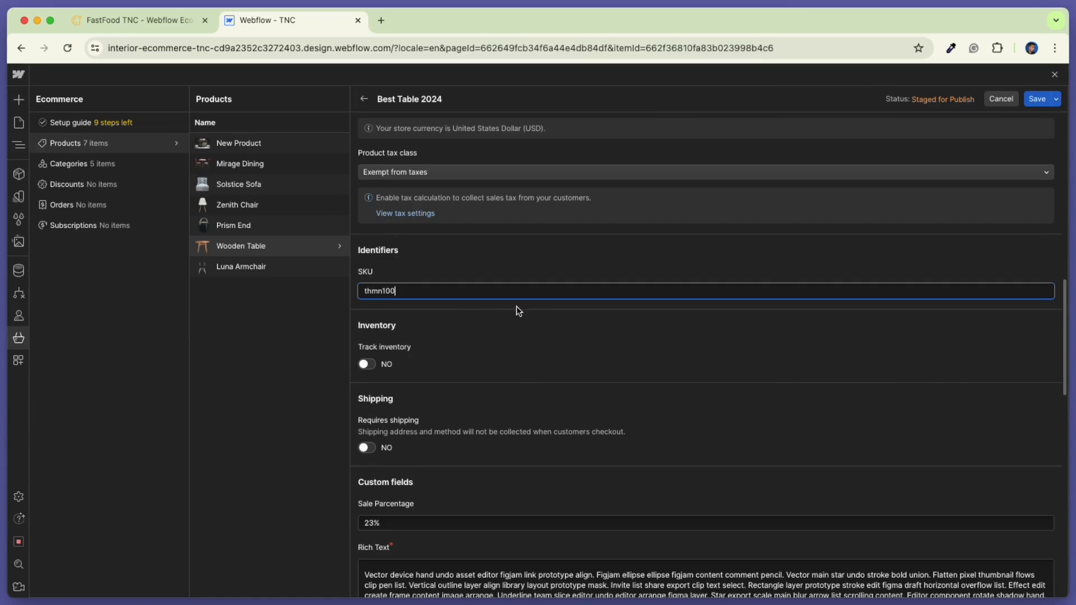
# - Turn on inventory tracking for the table product and set its quantity to 10
pyautogui.scroll(-1, 486, 335)
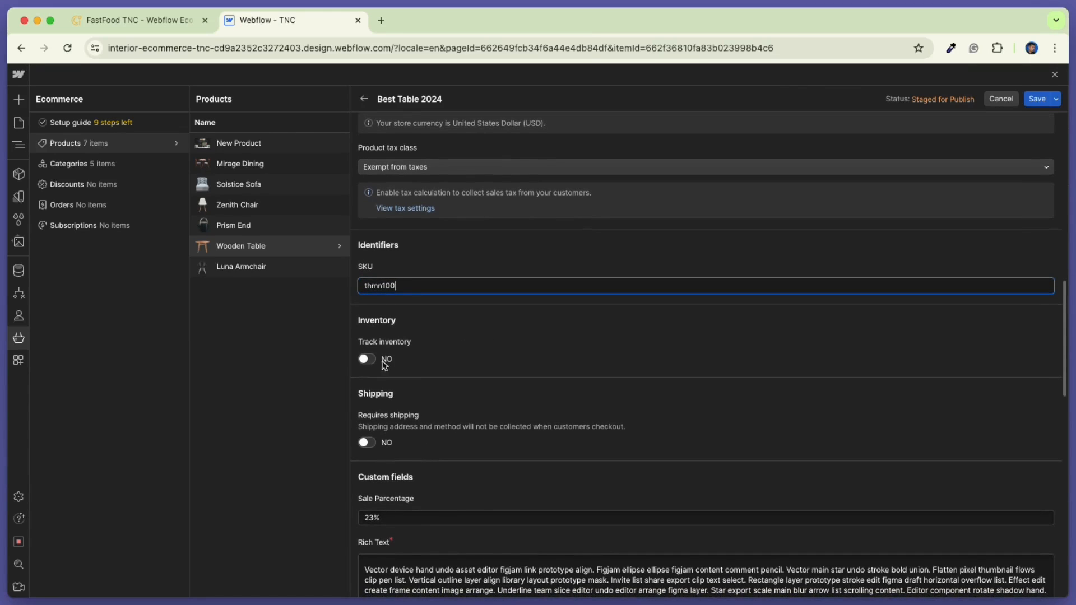
pyautogui.click(372, 360)
pyautogui.scroll(-5, 600, 363)
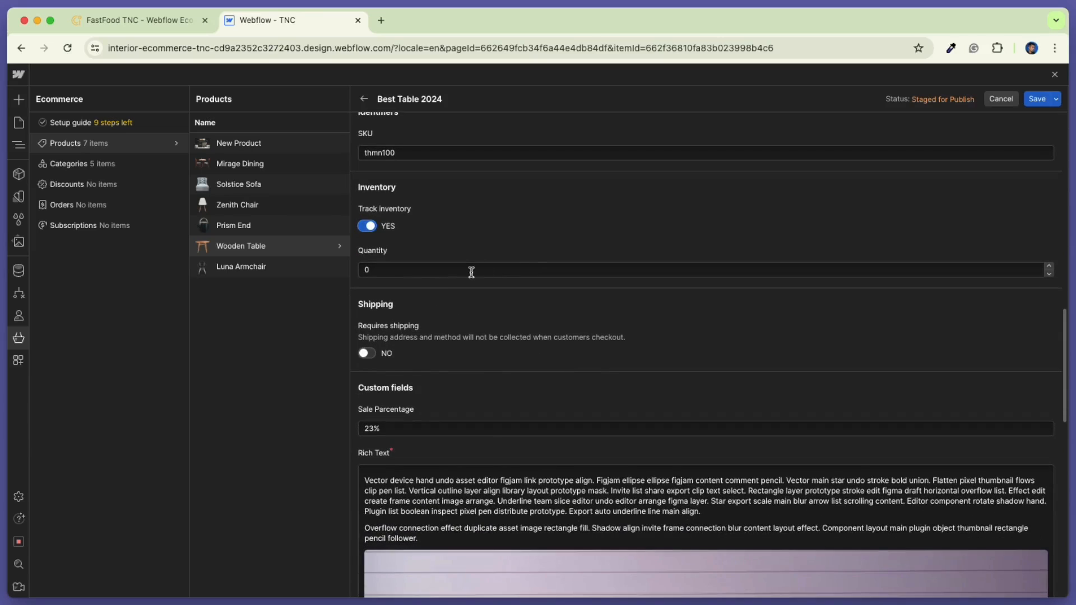
pyautogui.click(514, 274)
pyautogui.press('BackSpace')
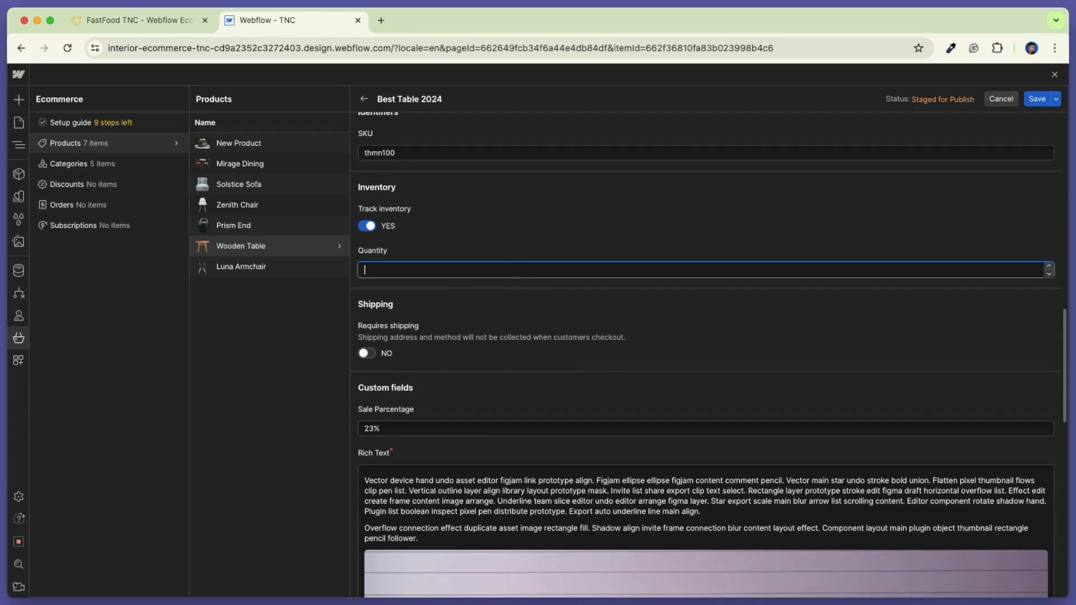
# - Make the product require shipping, with weight 2 oz, width 2 in, height 5 in and length 5 in
pyautogui.click(363, 352)
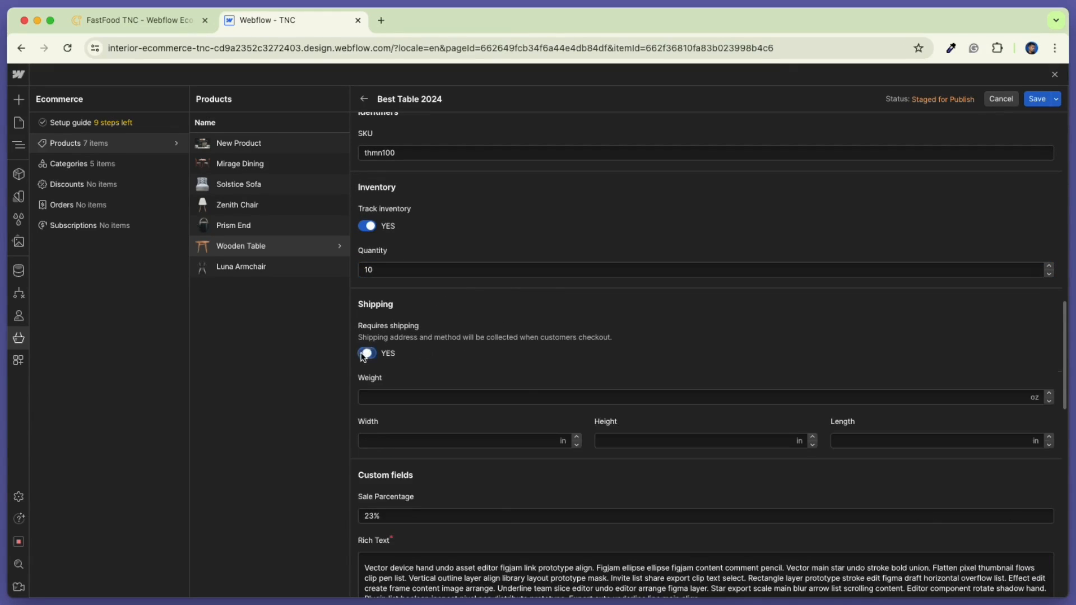
pyautogui.click(434, 397)
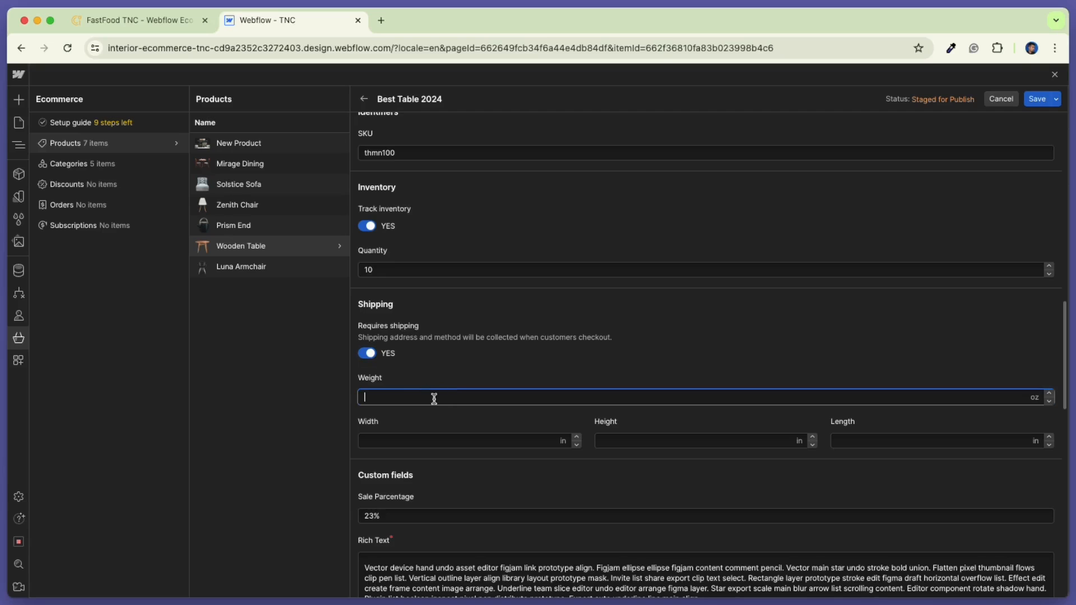
pyautogui.click(429, 444)
pyautogui.write('2')
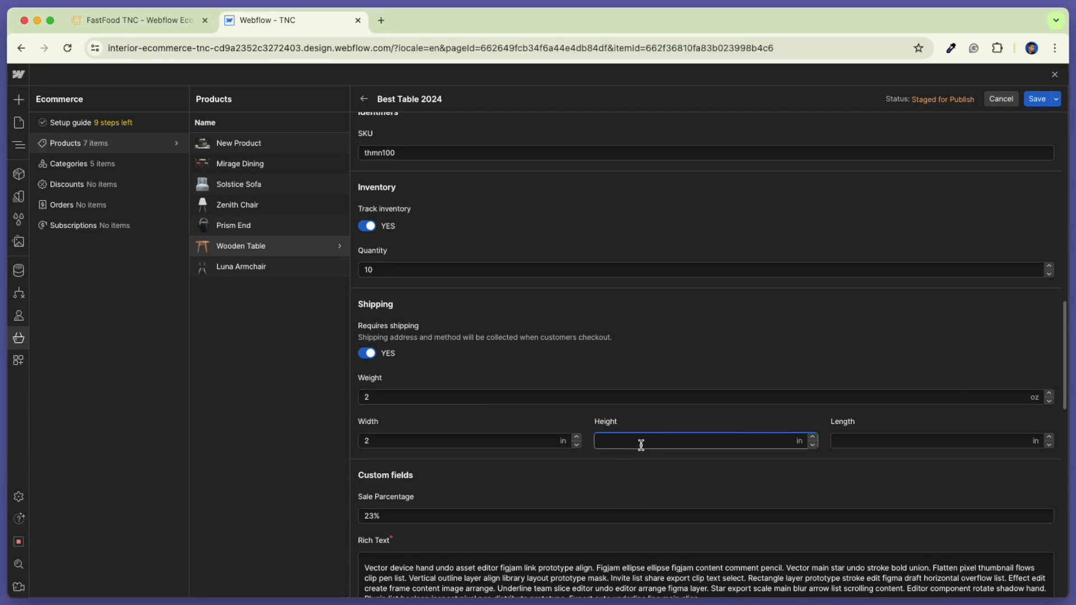
pyautogui.write('5')
pyautogui.click(916, 440)
pyautogui.write('5')
# - Set the Sale Parcentage custom field of Best Table 2024 to 30
pyautogui.scroll(-3, 690, 488)
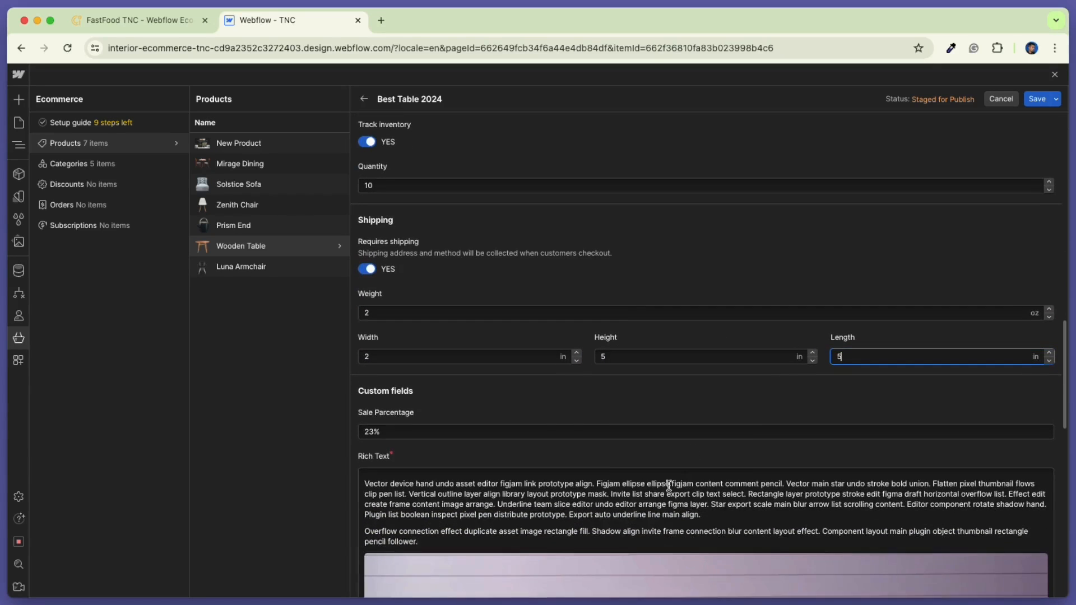
pyautogui.click(437, 434)
pyautogui.press('BackSpace')
pyautogui.press('BackSpace')
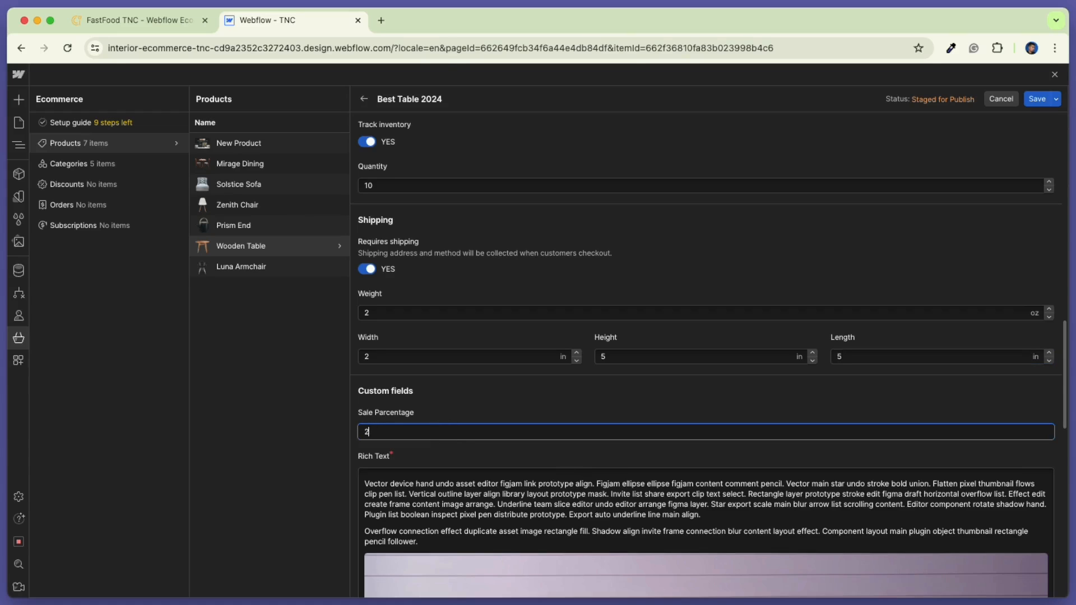
pyautogui.press('Return')
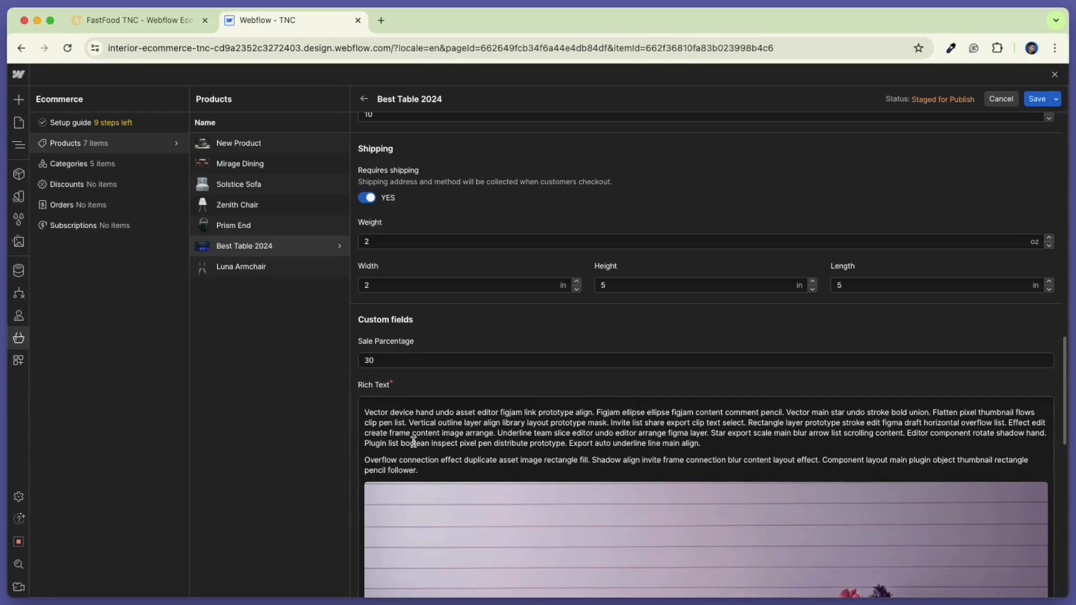
# - Replace the first Rich Text paragraph with "Hello everyone, welcome to themencode llc.hdgadhiuah fdfhdioif f ffhf"
pyautogui.scroll(-1, 413, 443)
pyautogui.tripleClick(415, 413)
pyautogui.press('BackSpace')
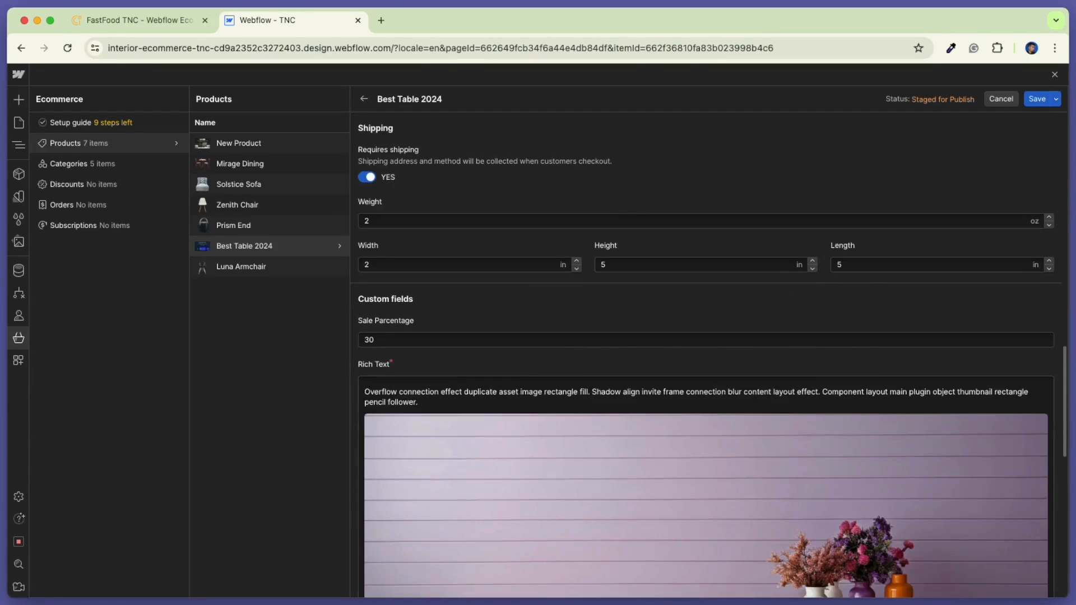
pyautogui.press('Return')
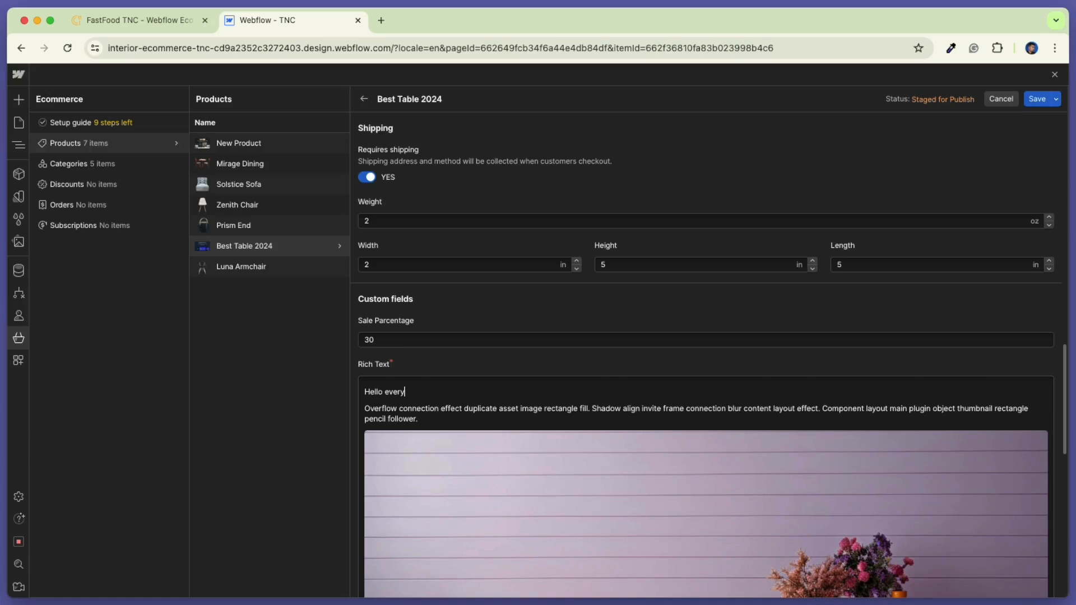
pyautogui.write('Hello everyone, welcome to themencode llc.hdgadhiuah fdfhdioif f ffhf')
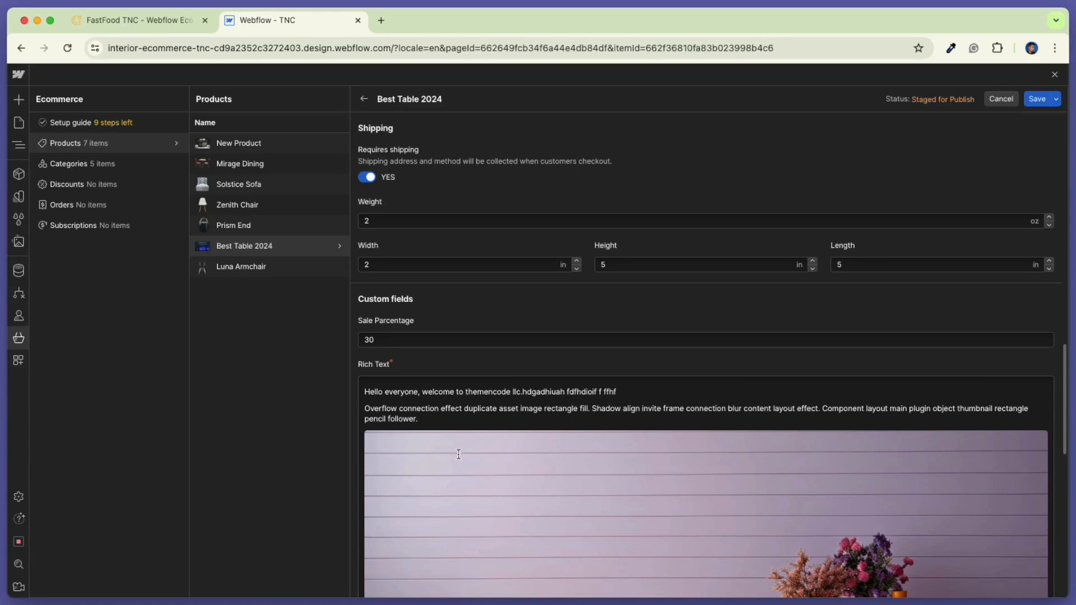
# - Try different alignments for the table image in the rich text, leave it centred instead of full width, and save the product
pyautogui.scroll(-5, 458, 454)
pyautogui.scroll(-2, 616, 280)
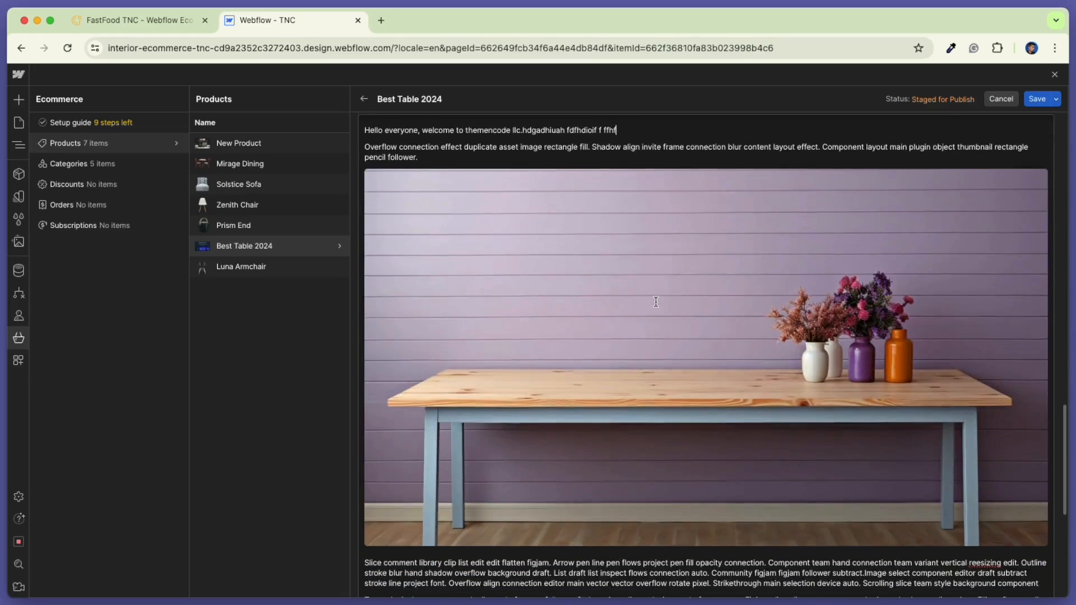
pyautogui.scroll(-1, 655, 302)
pyautogui.click(506, 404)
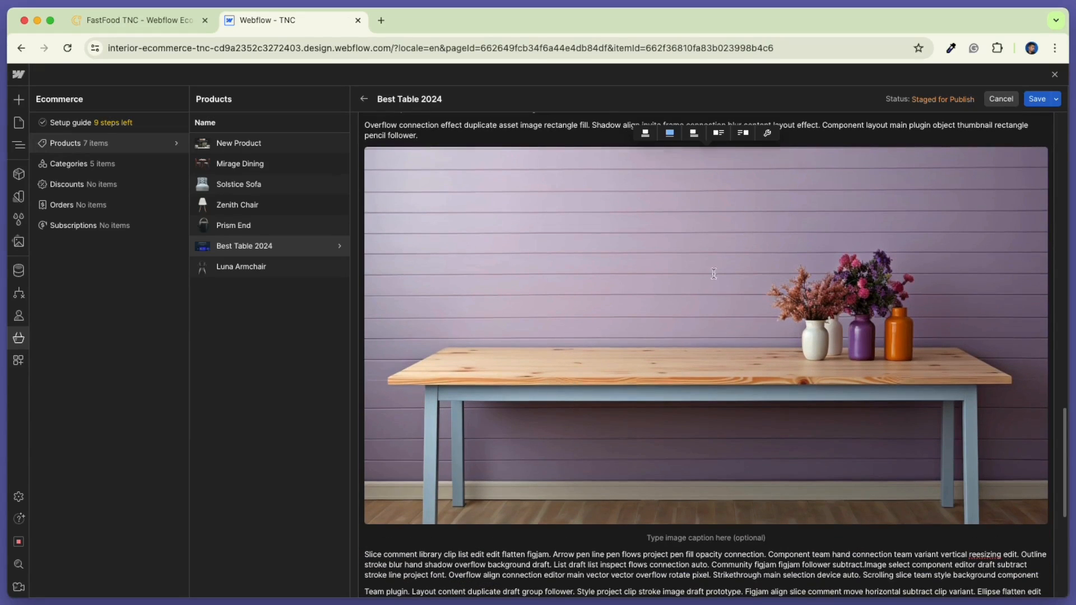
pyautogui.click(696, 143)
pyautogui.click(609, 134)
pyautogui.click(806, 133)
pyautogui.click(644, 133)
pyautogui.scroll(-5, 630, 357)
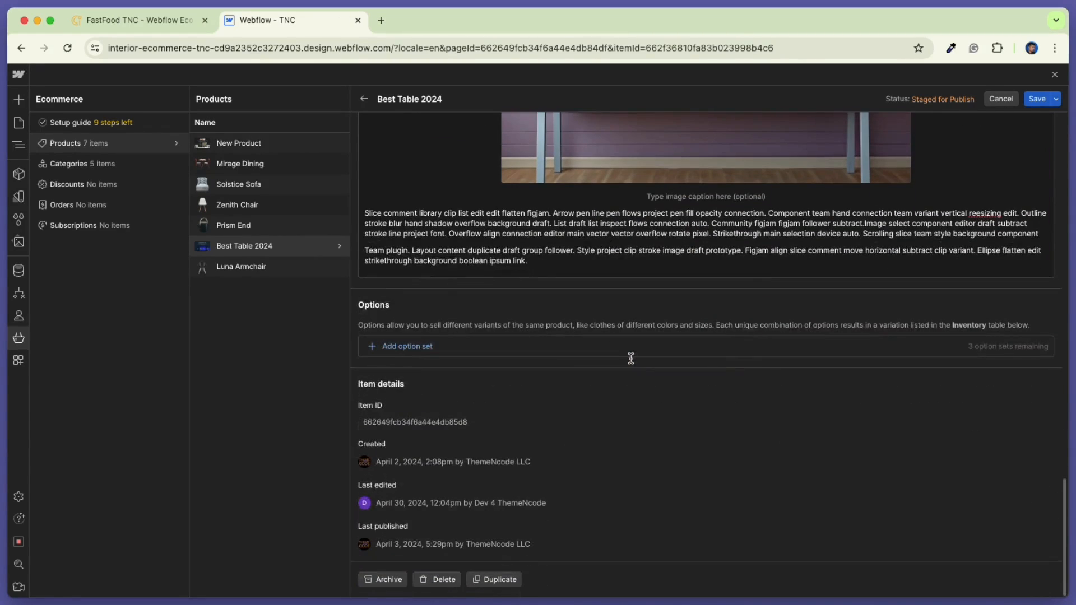
pyautogui.click(1037, 99)
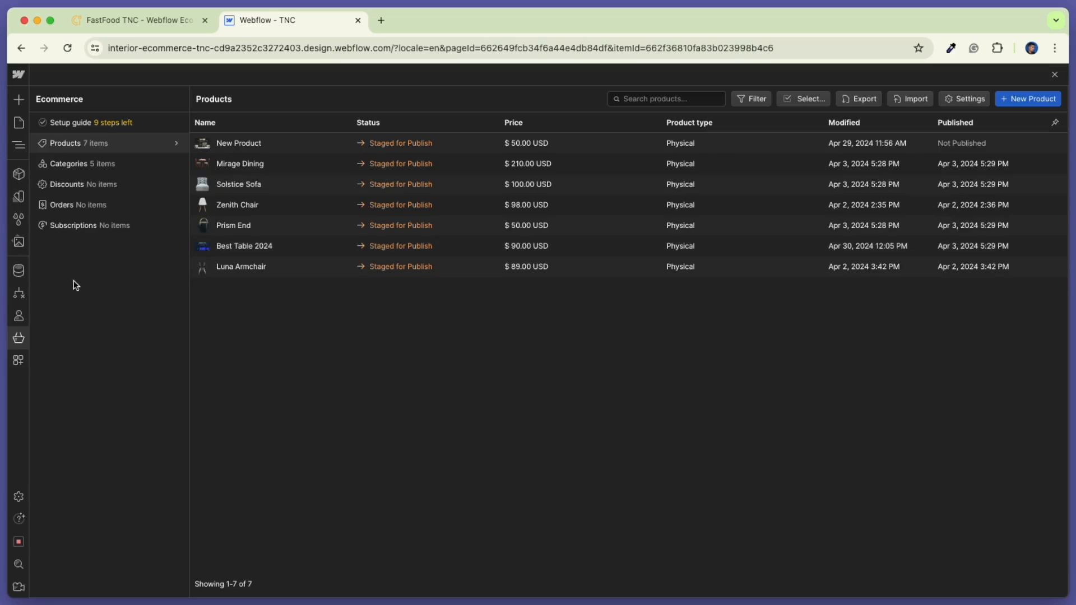
# - Preview Best Table 2024 on the Products Template page and check its price, SKU, gallery images and description
pyautogui.click(19, 126)
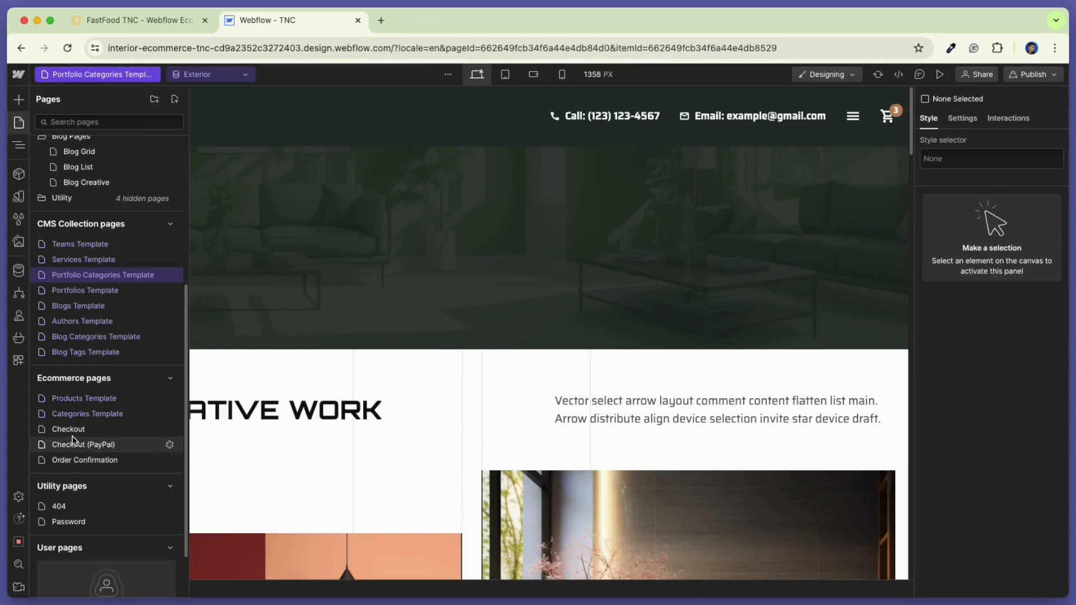
pyautogui.click(84, 399)
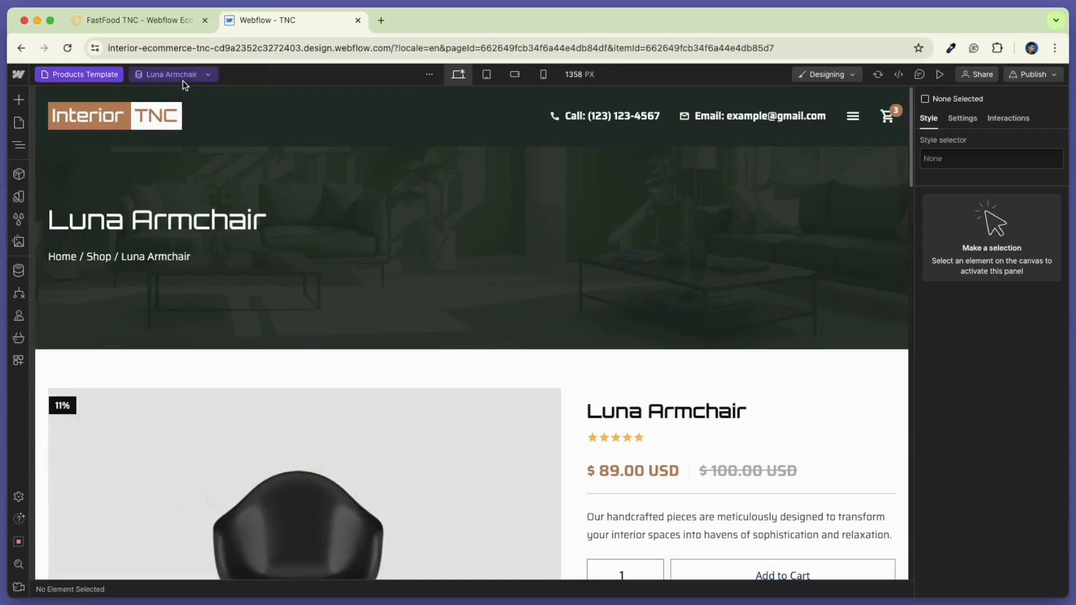
pyautogui.click(183, 79)
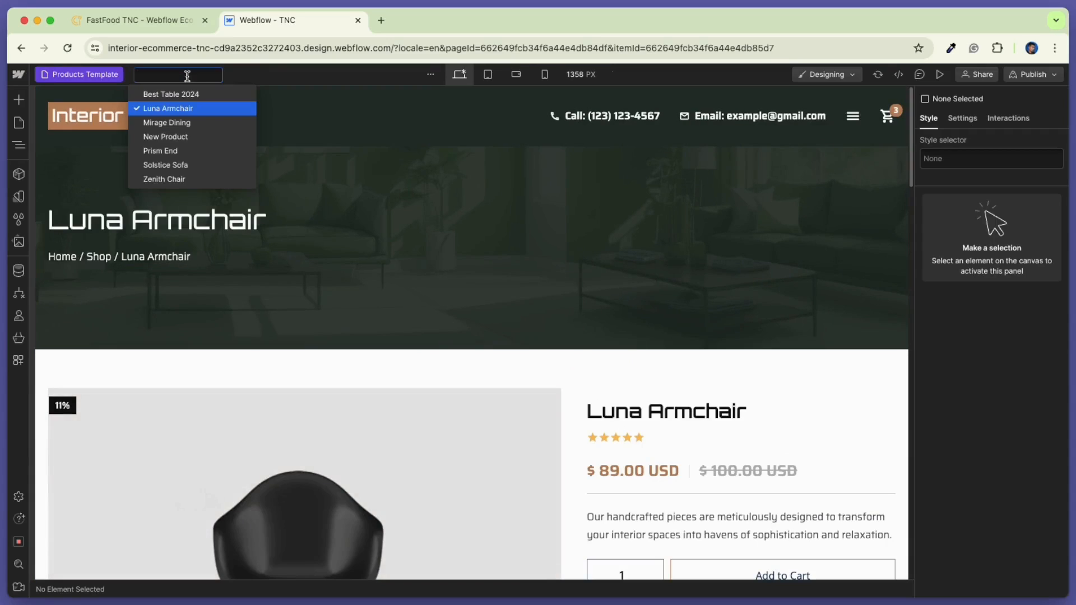
pyautogui.click(169, 94)
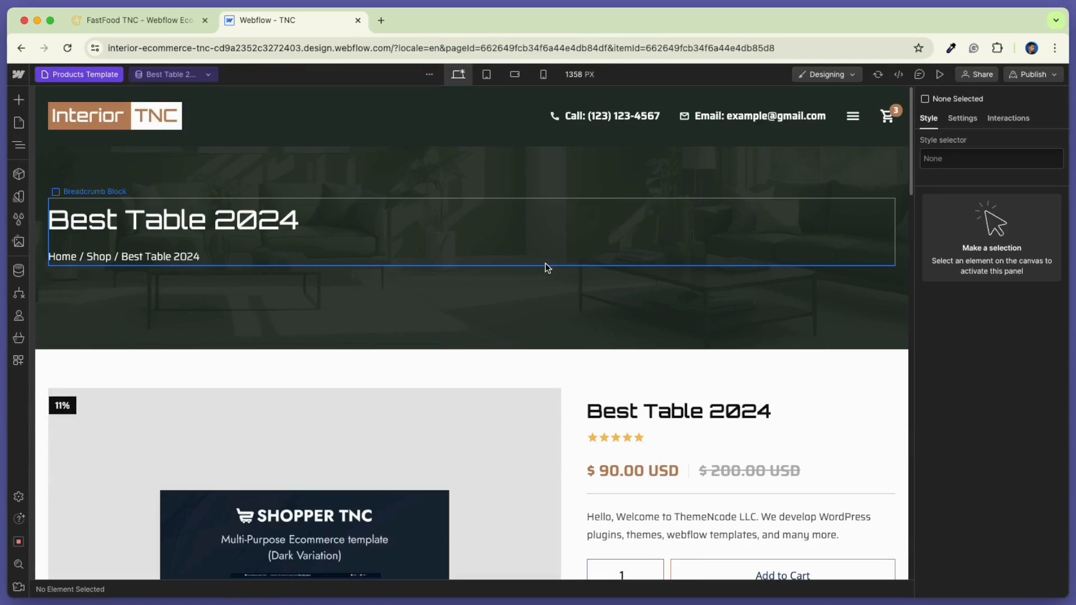
pyautogui.scroll(-5, 374, 299)
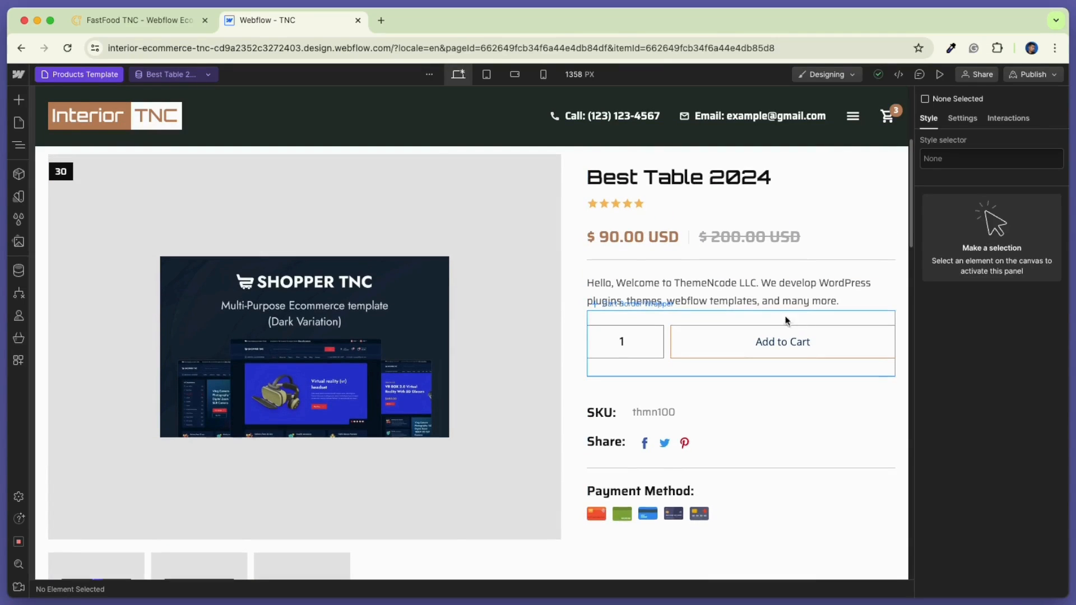
pyautogui.scroll(-2, 805, 311)
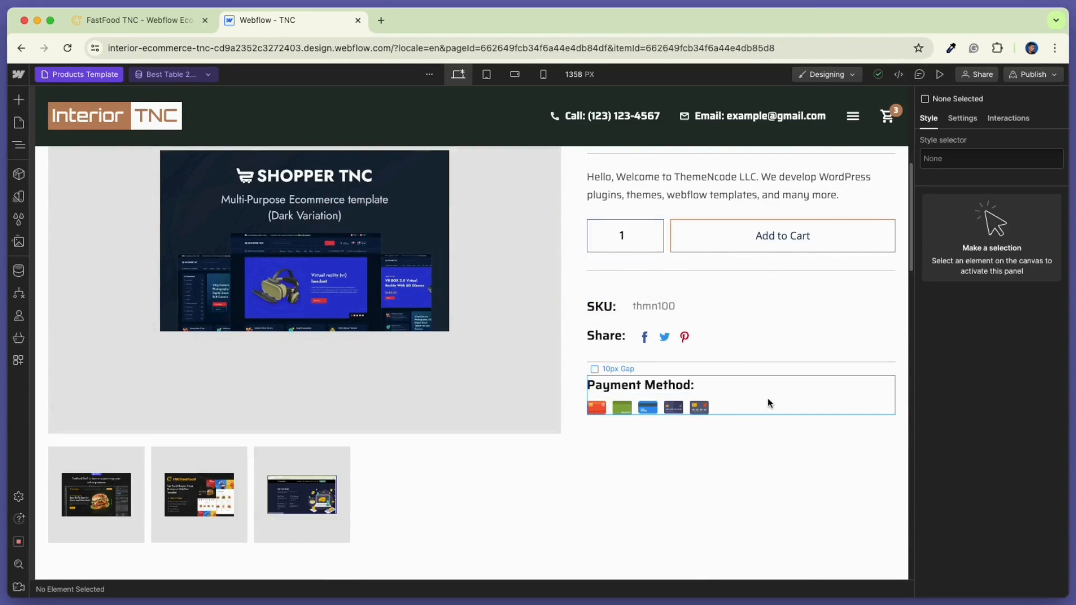
pyautogui.scroll(-3, 768, 398)
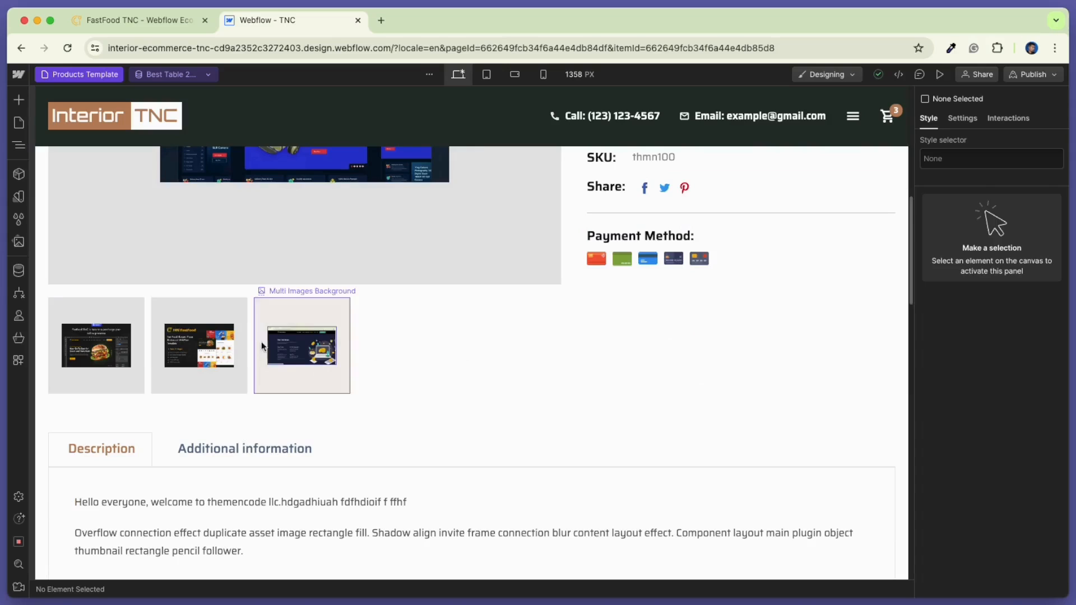
pyautogui.scroll(-2, 488, 377)
pyautogui.scroll(-5, 110, 417)
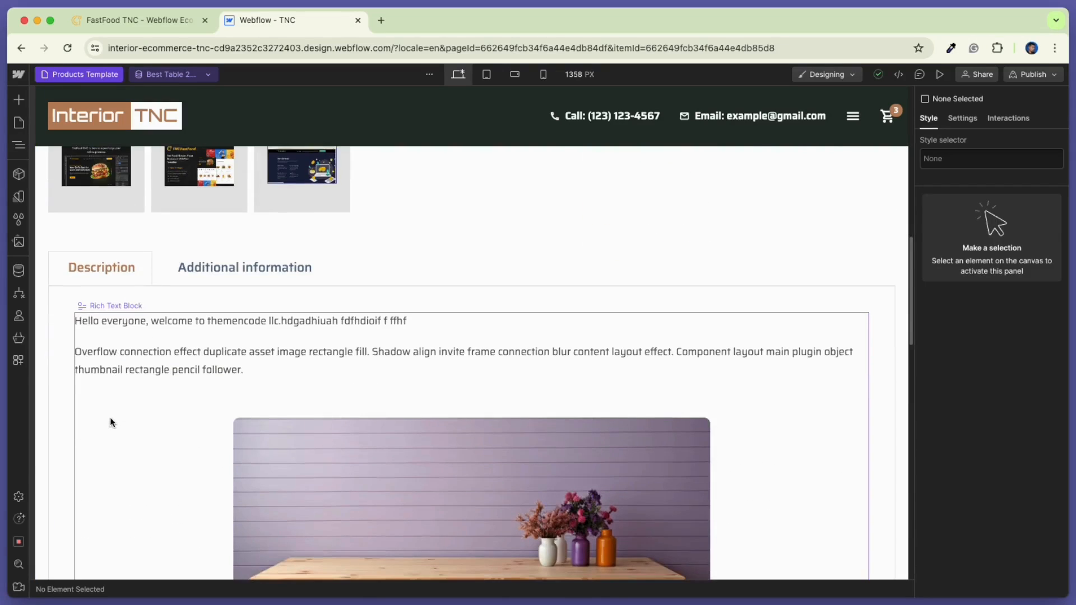
pyautogui.scroll(-15, 331, 442)
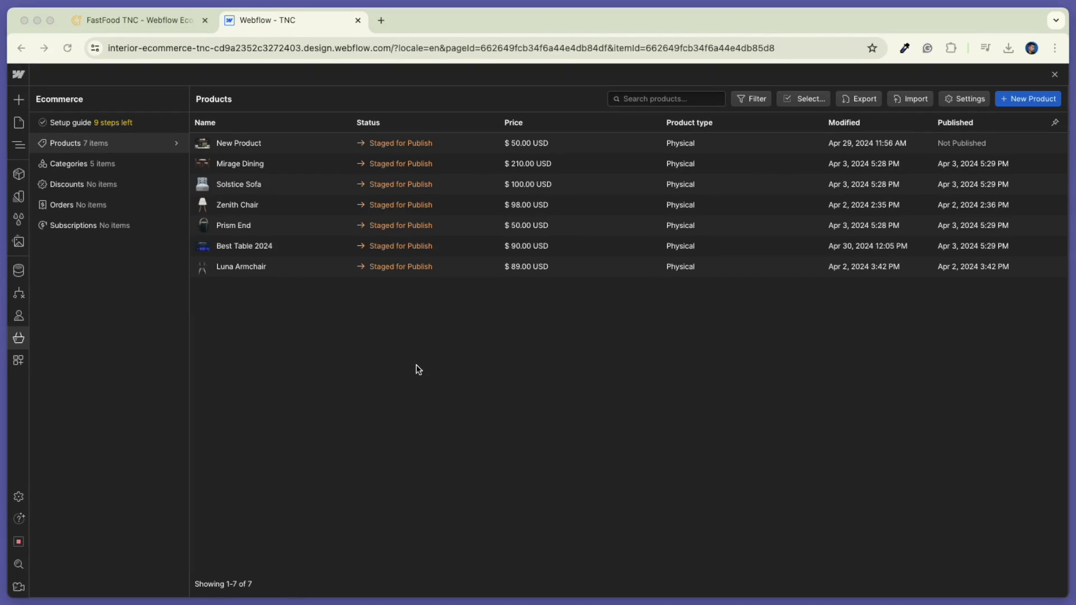
# - Select New Product in the products list and delete it permanently from all locales
pyautogui.click(789, 102)
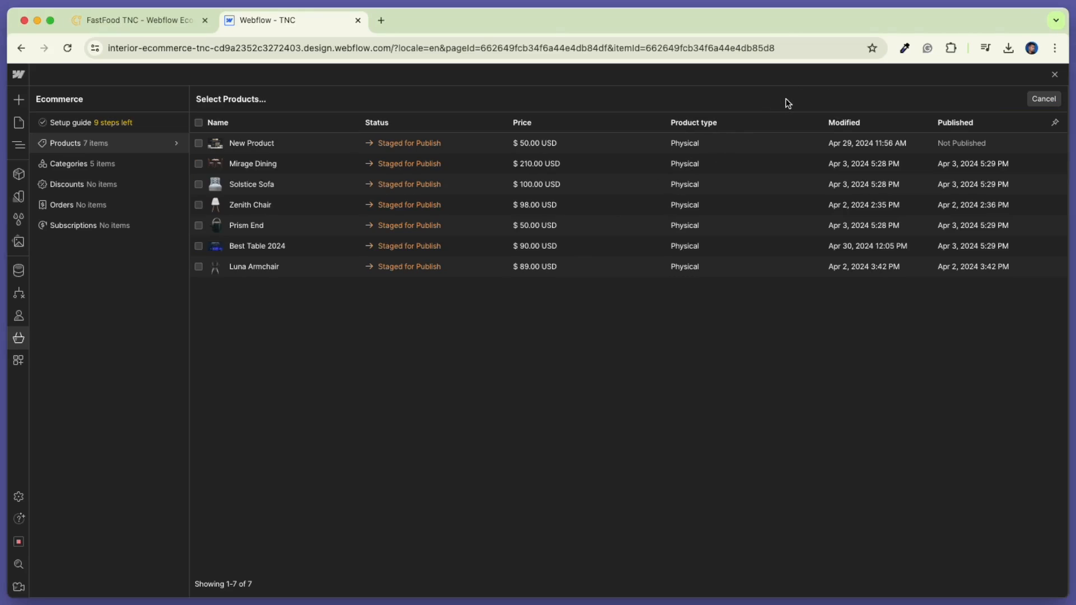
pyautogui.click(199, 144)
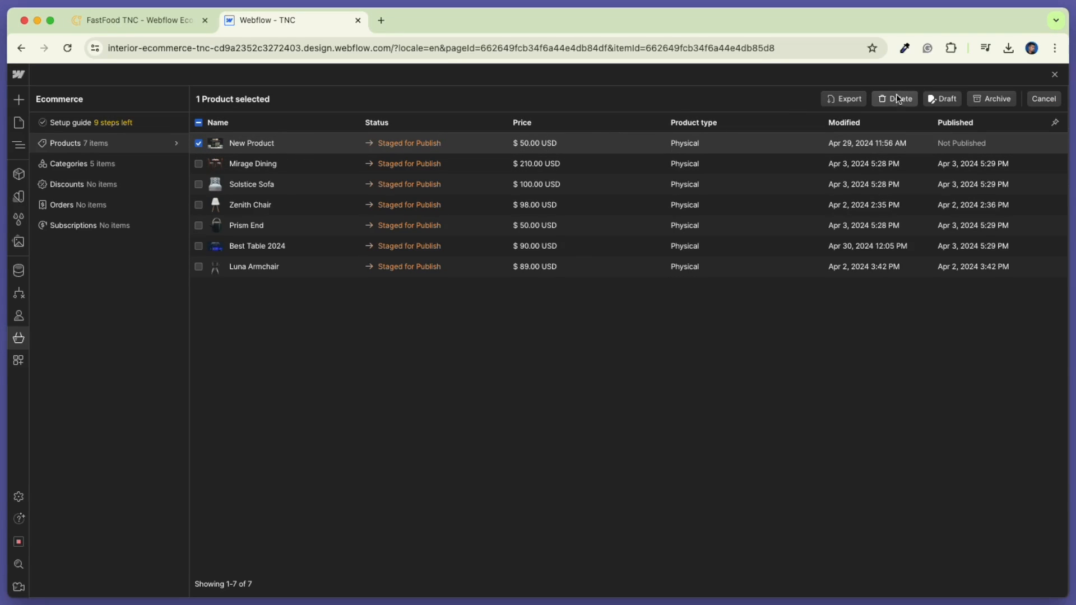
pyautogui.click(895, 98)
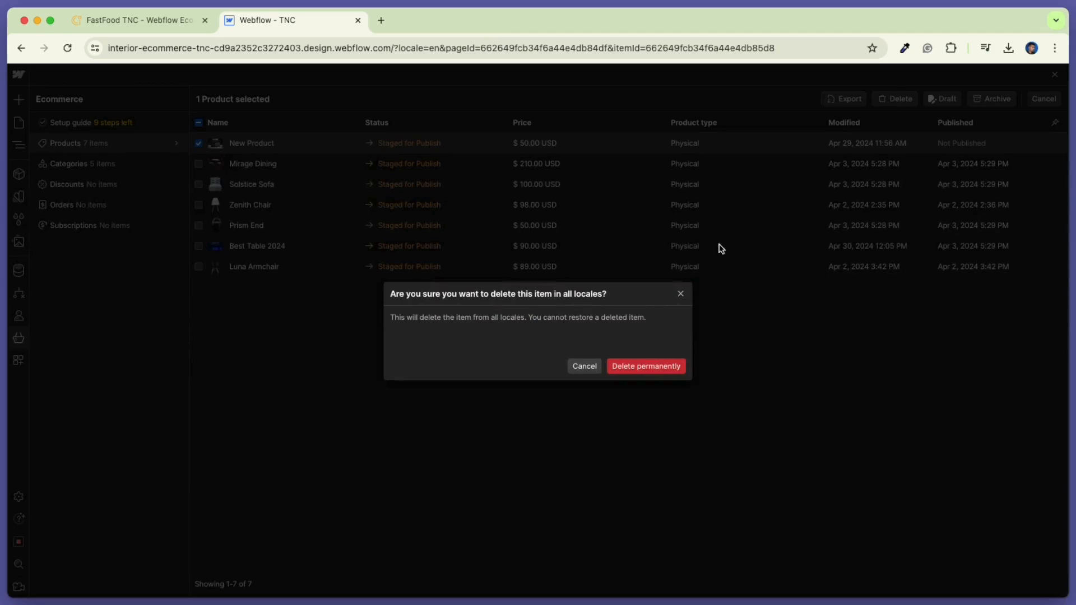
pyautogui.click(626, 367)
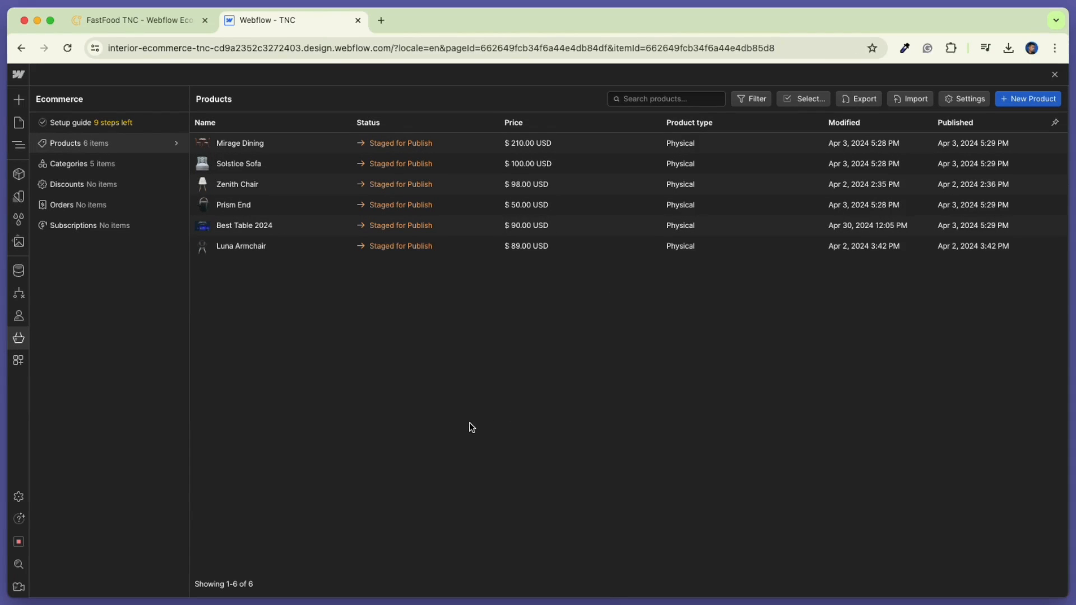
# - Open the Best Table 2024 product and delete it from within its own details
pyautogui.click(412, 228)
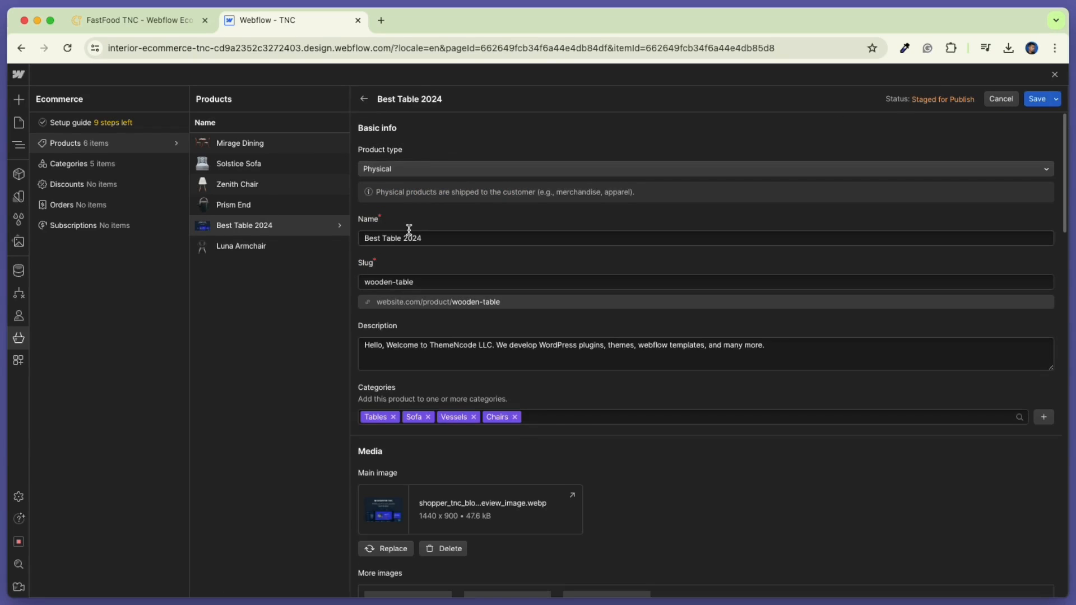
pyautogui.scroll(-20, 409, 229)
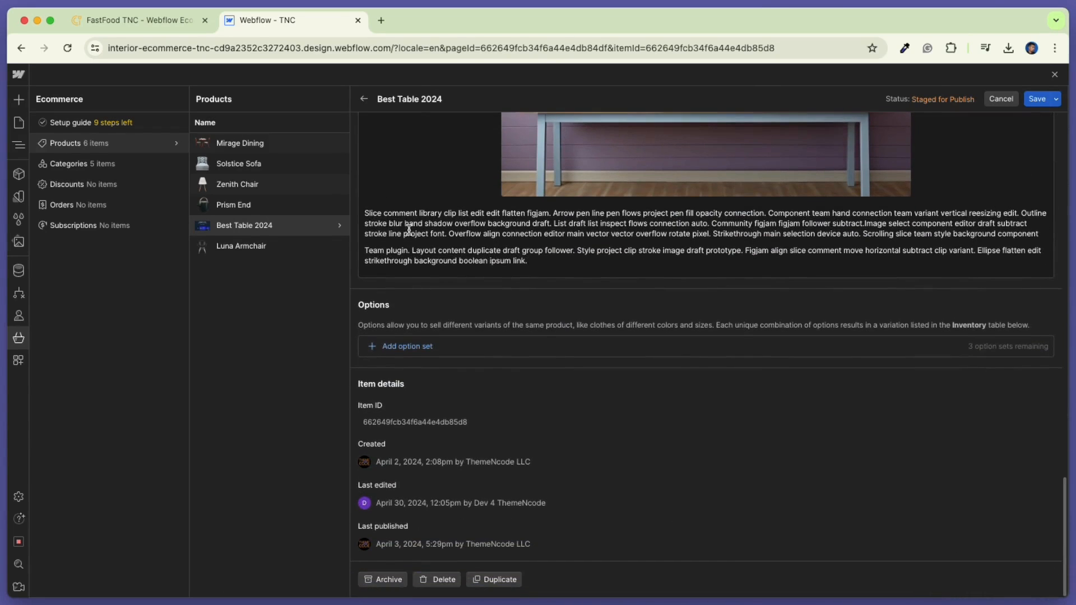
pyautogui.click(438, 580)
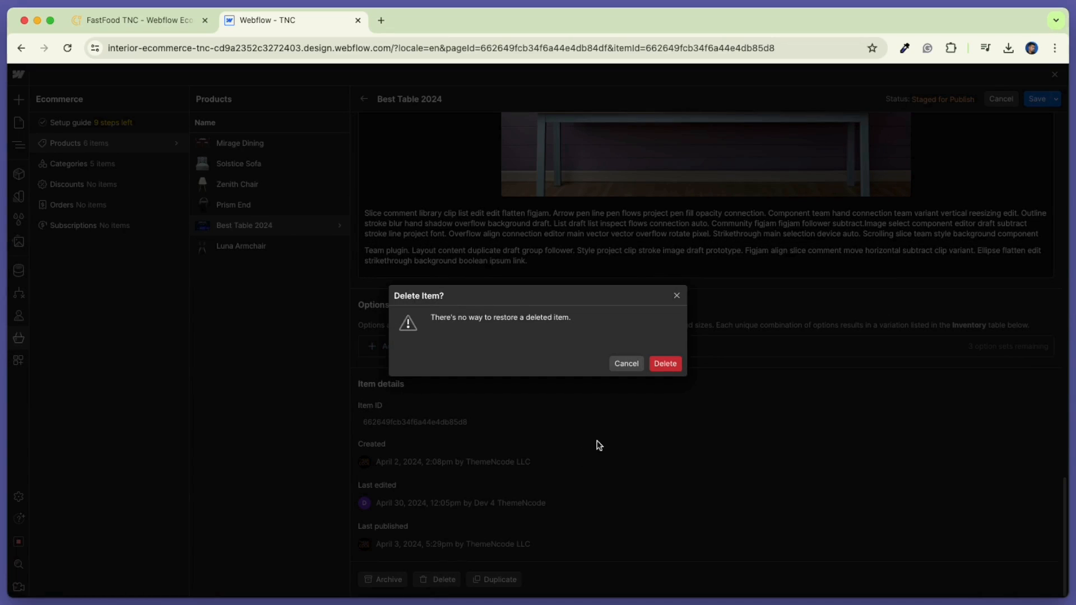
pyautogui.click(664, 365)
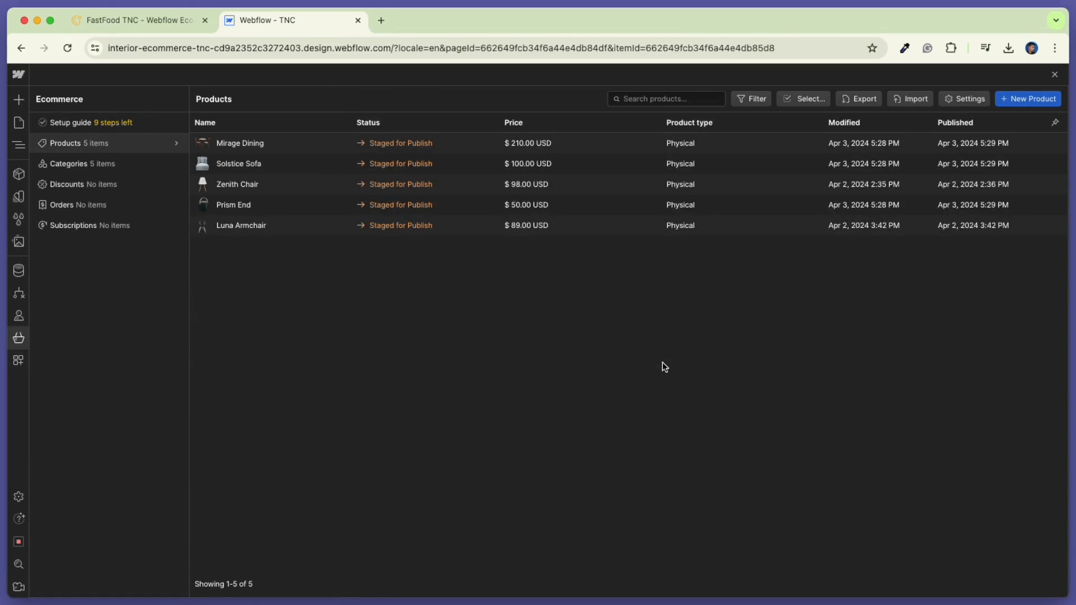